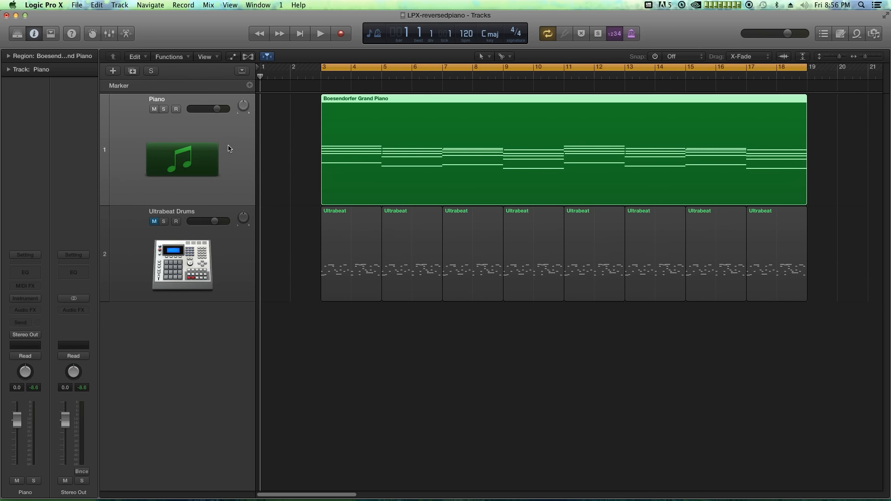
{"action": "left_click", "coordinate": [25, 255]}
{"action": "mouse_move", "coordinate": [46, 392]}
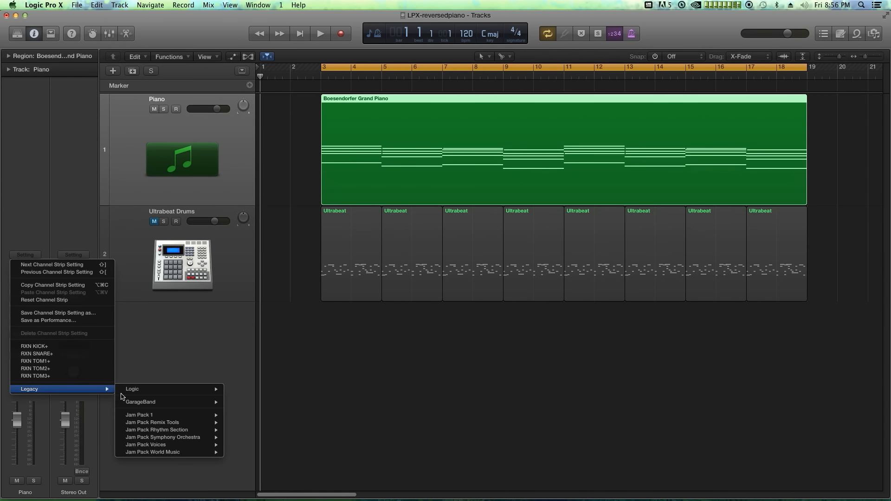
{"action": "mouse_move", "coordinate": [139, 390]}
{"action": "mouse_move", "coordinate": [254, 398]}
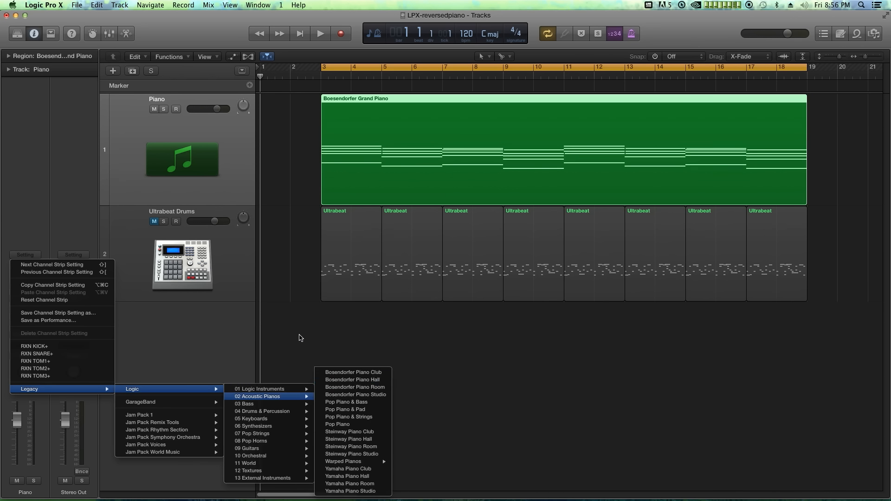
{"action": "left_click", "coordinate": [303, 339]}
Step: Load the Boesendorfer Grand Piano patch from the Library's Piano category onto the Piano track
{"action": "left_click", "coordinate": [199, 119]}
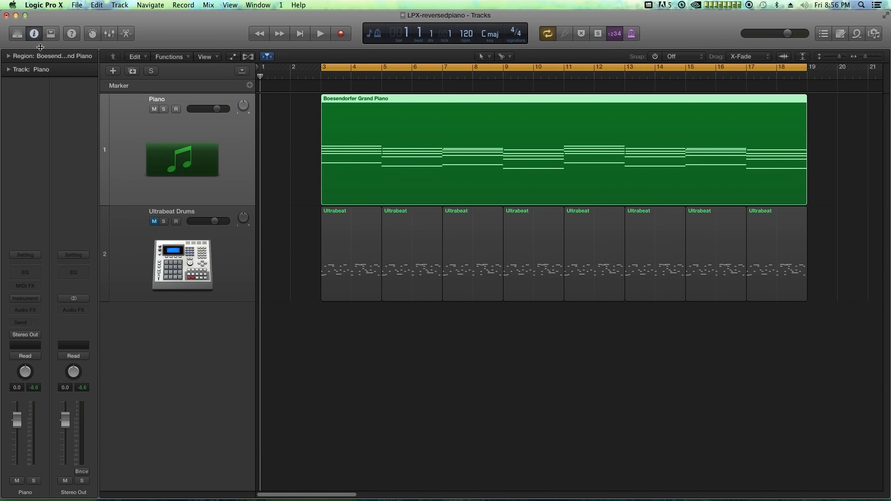
{"action": "left_click", "coordinate": [17, 34]}
{"action": "left_click", "coordinate": [30, 265]}
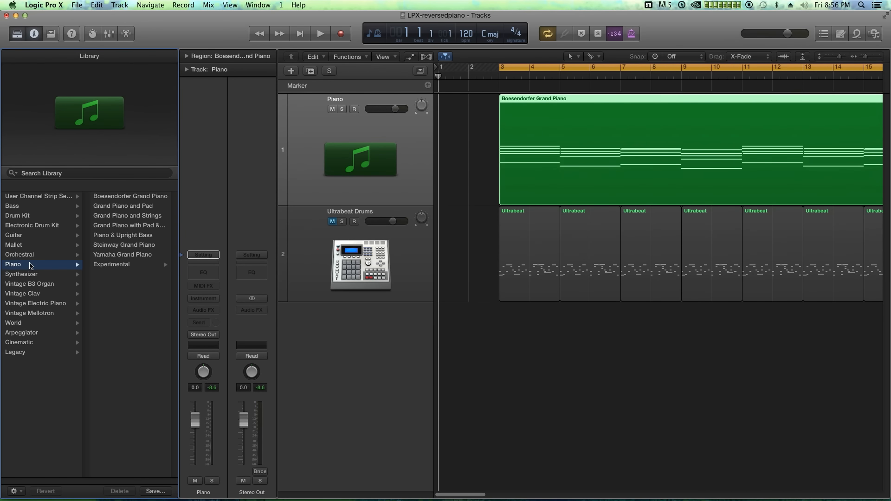
{"action": "left_click", "coordinate": [122, 198]}
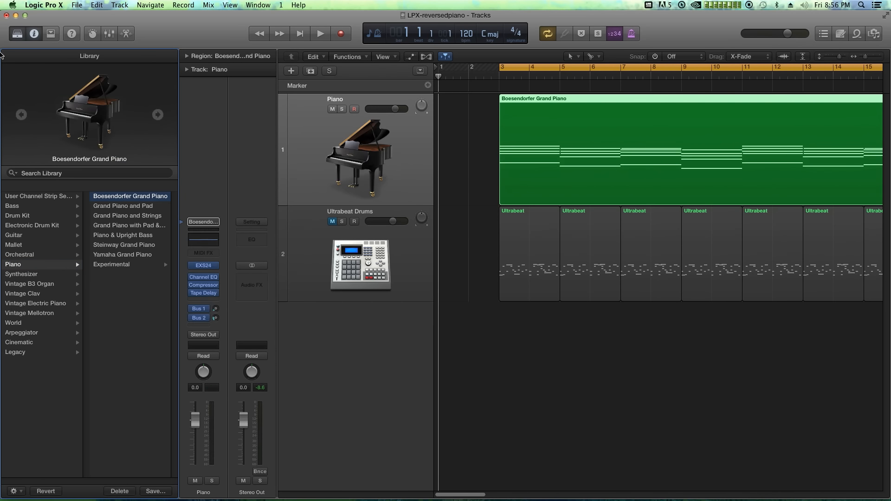
{"action": "left_click", "coordinate": [18, 33]}
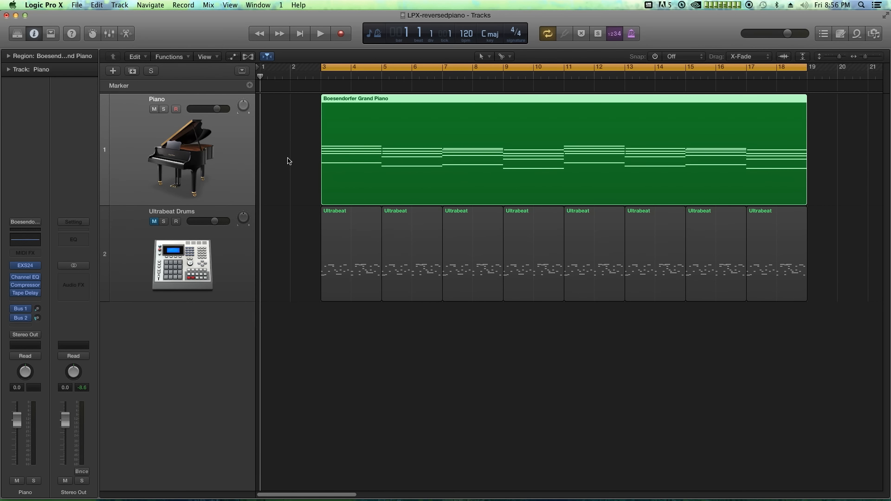
Step: Play back the piano part from bar 1 to hear it, and deselect the region after stopping
{"action": "key", "text": "space"}
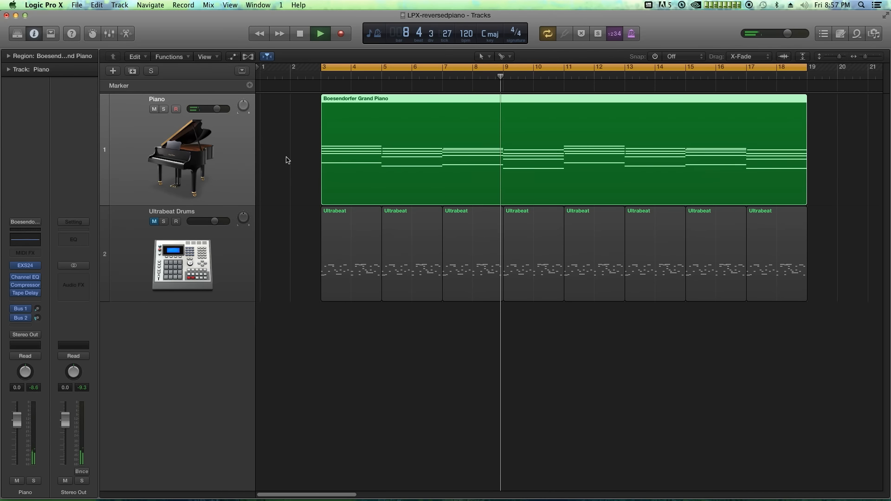
{"action": "key", "text": "space"}
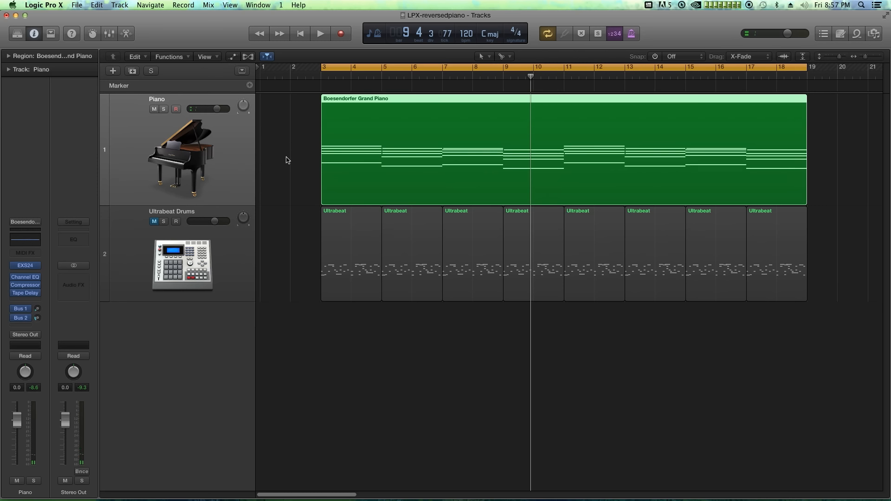
{"action": "left_click", "coordinate": [287, 160]}
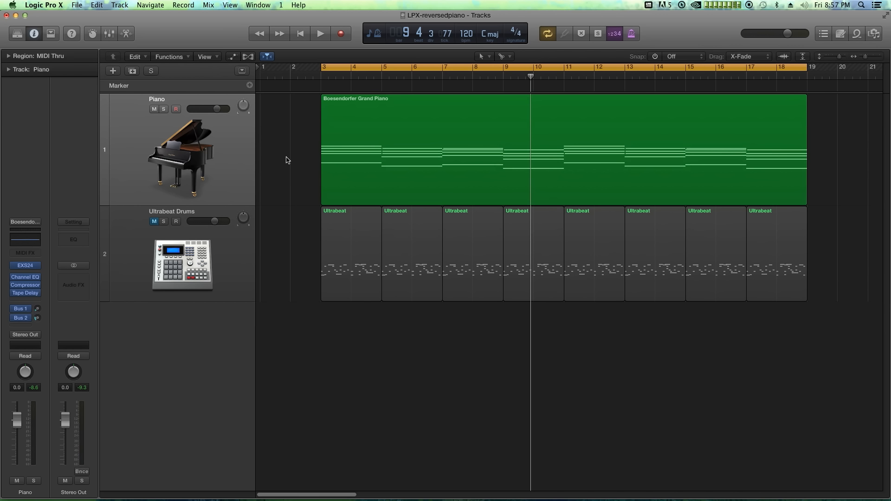
Step: Turn off cycle mode and bounce the Boesendorfer Grand Piano region in place to a new track, muting the source and including the audio tail
{"action": "left_click", "coordinate": [805, 150]}
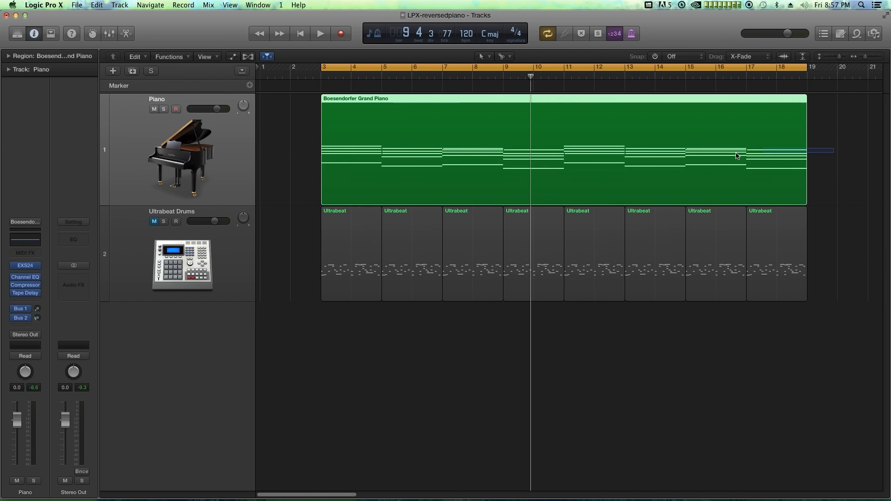
{"action": "key", "text": "c"}
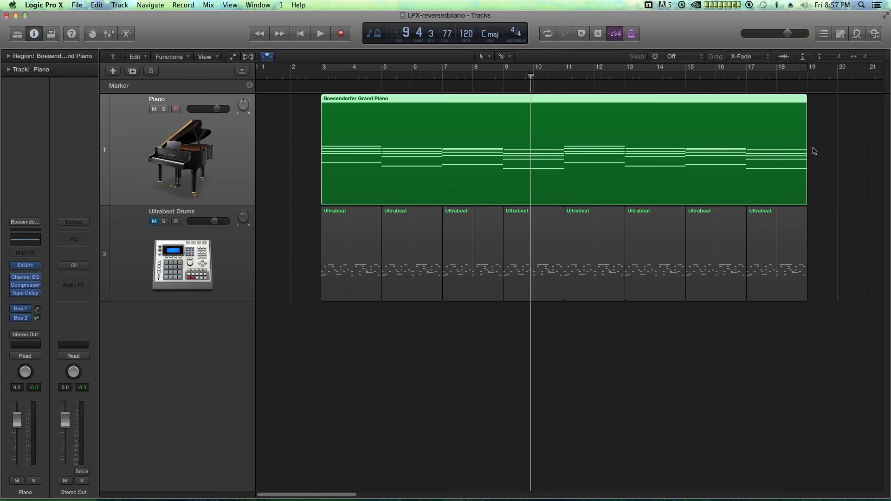
{"action": "right_click", "coordinate": [655, 156]}
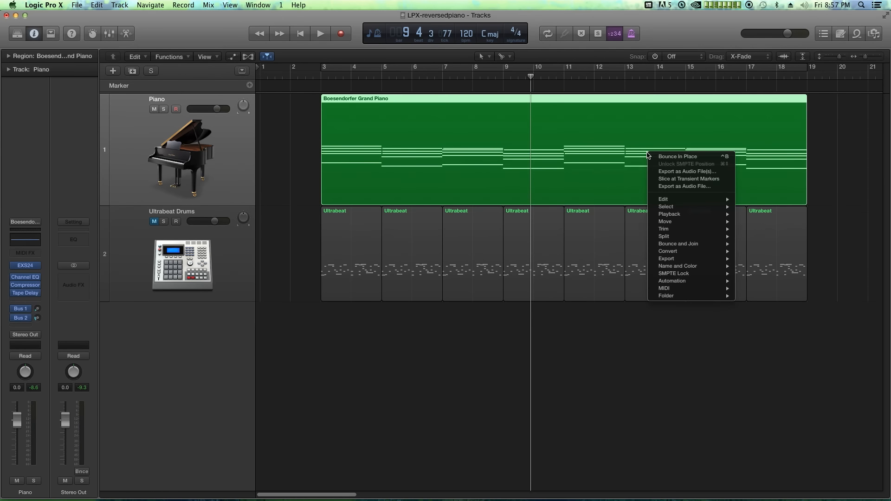
{"action": "left_click", "coordinate": [697, 159]}
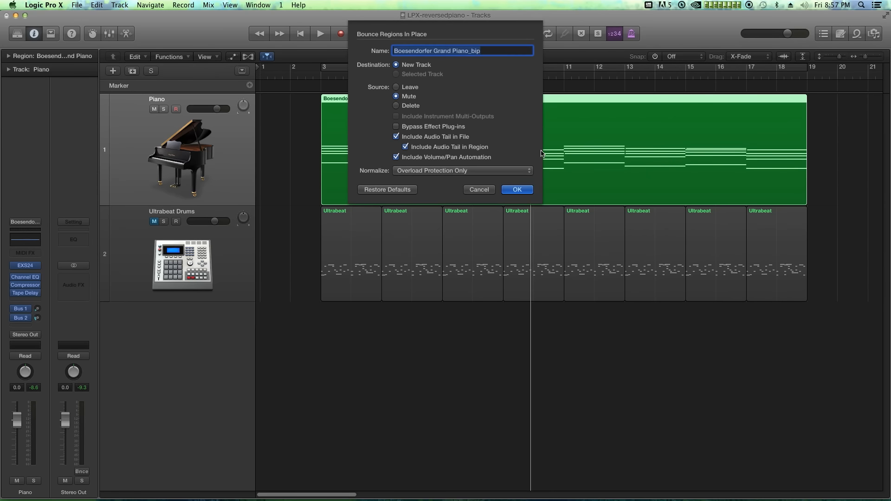
{"action": "left_click", "coordinate": [517, 191]}
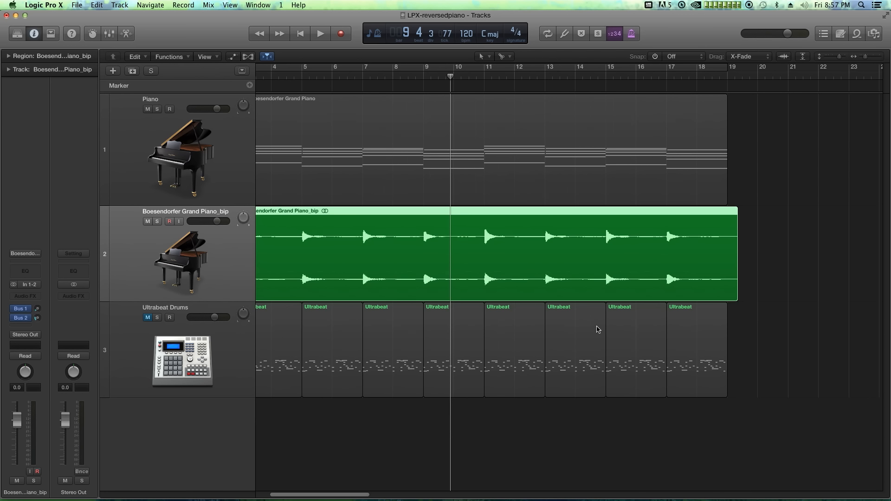
Step: Set snap to Bar and use the Marquee Tool to delete the bounced piano region's audio tail past bar 19
{"action": "key", "text": "super+Left"}
{"action": "left_click", "coordinate": [504, 56]}
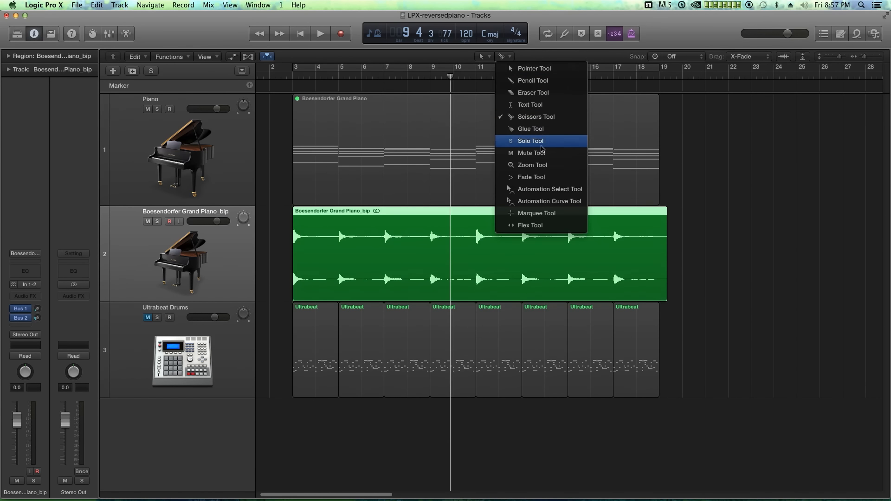
{"action": "left_click", "coordinate": [535, 213]}
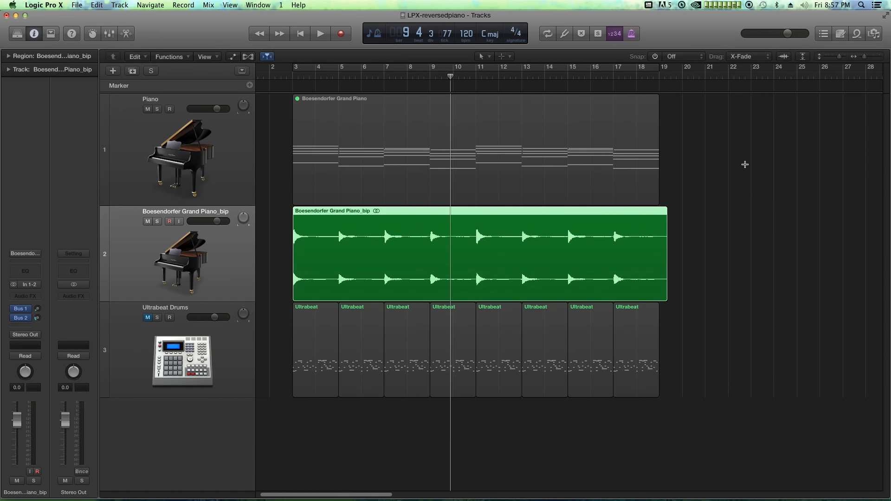
{"action": "left_click_drag", "start_coordinate": [745, 164], "coordinate": [735, 204]}
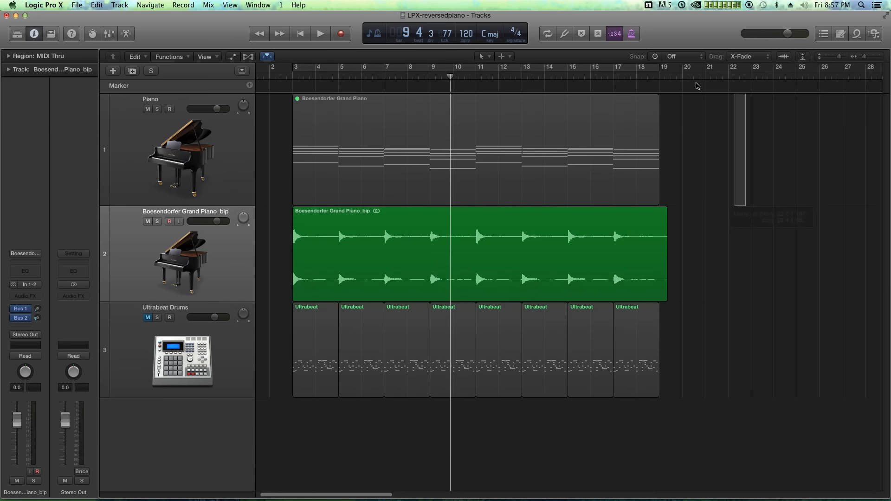
{"action": "left_click", "coordinate": [668, 61]}
{"action": "left_click", "coordinate": [679, 75]}
{"action": "left_click", "coordinate": [717, 199]}
{"action": "left_click_drag", "start_coordinate": [778, 167], "coordinate": [676, 375]}
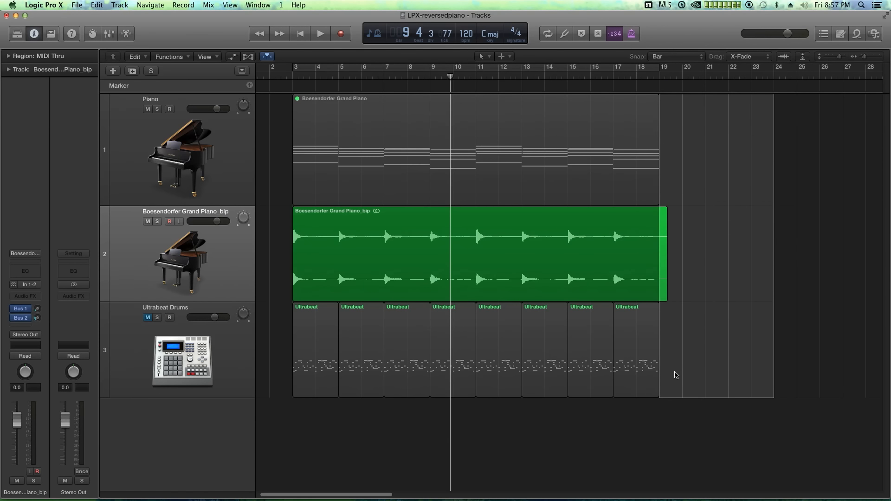
{"action": "key", "text": "Delete"}
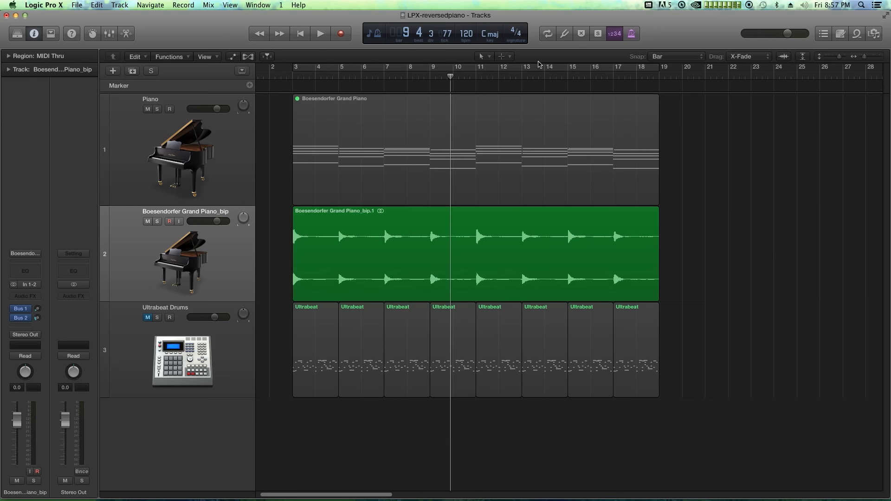
Step: Assign the Scissors Tool as the secondary editing tool
{"action": "left_click", "coordinate": [505, 56]}
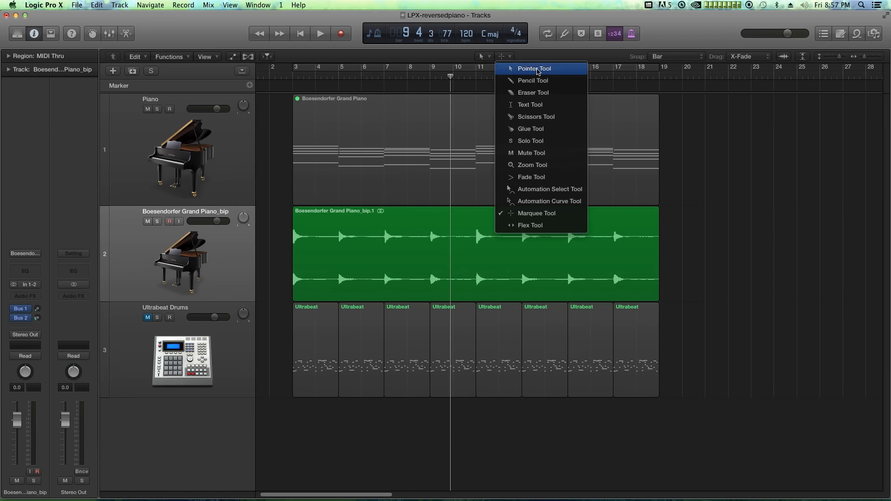
{"action": "left_click", "coordinate": [532, 117]}
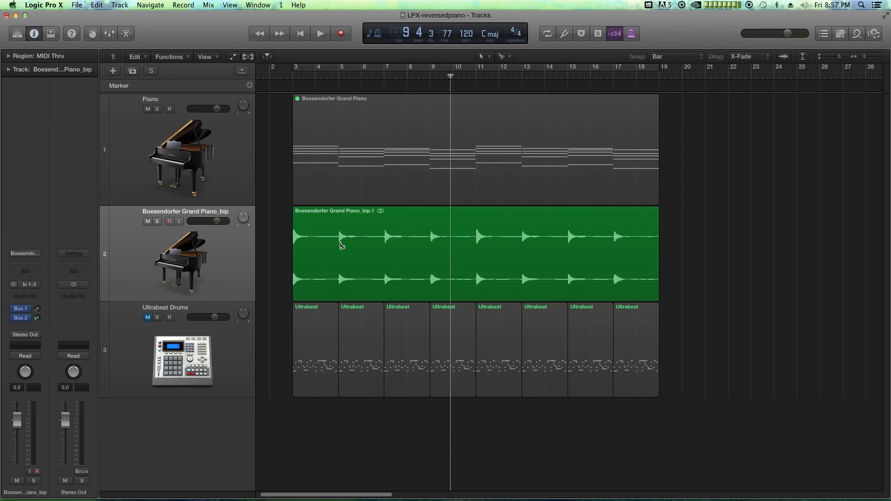
{"action": "left_click", "coordinate": [341, 246], "text": "super"}
{"action": "left_click", "coordinate": [384, 251], "text": "super"}
{"action": "left_click", "coordinate": [432, 251], "text": "super"}
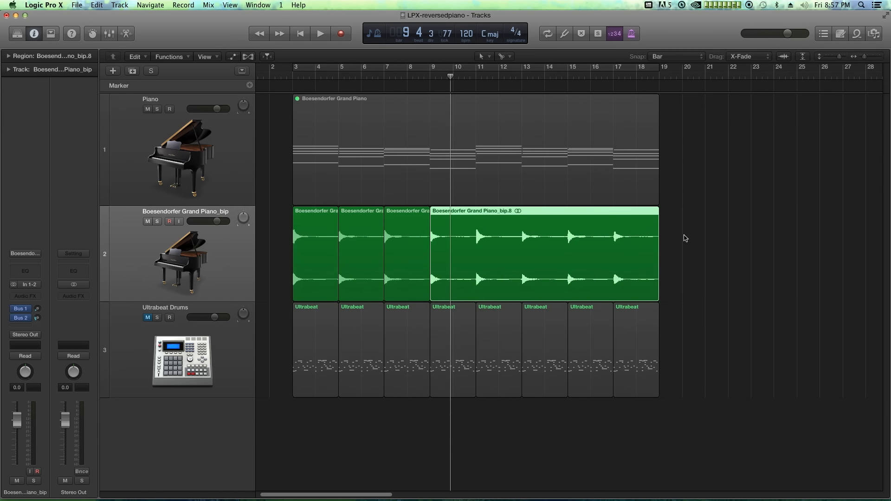
{"action": "key", "text": "super+z"}
{"action": "key", "text": "super+z"}
{"action": "key", "text": "super+z"}
{"action": "left_click", "coordinate": [670, 241]}
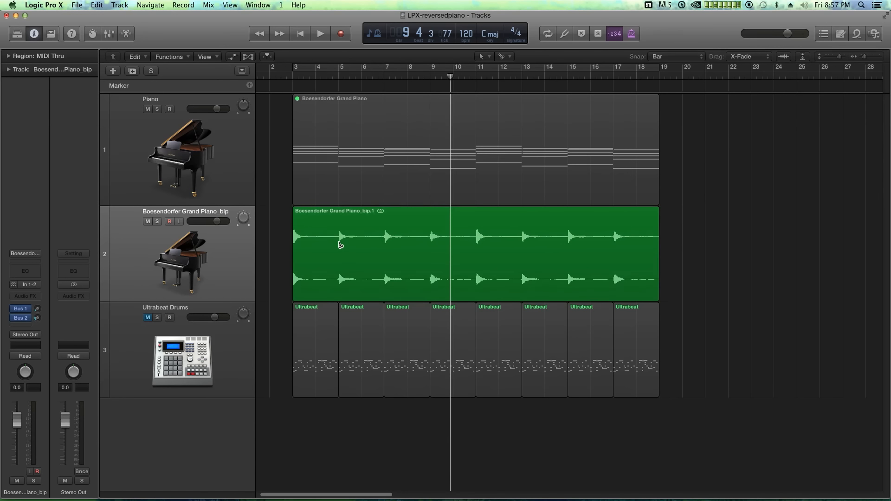
Step: Split the whole bounced piano region into equal two-bar slices, starting with a cut at bar 5
{"action": "left_click", "coordinate": [341, 245], "text": "alt"}
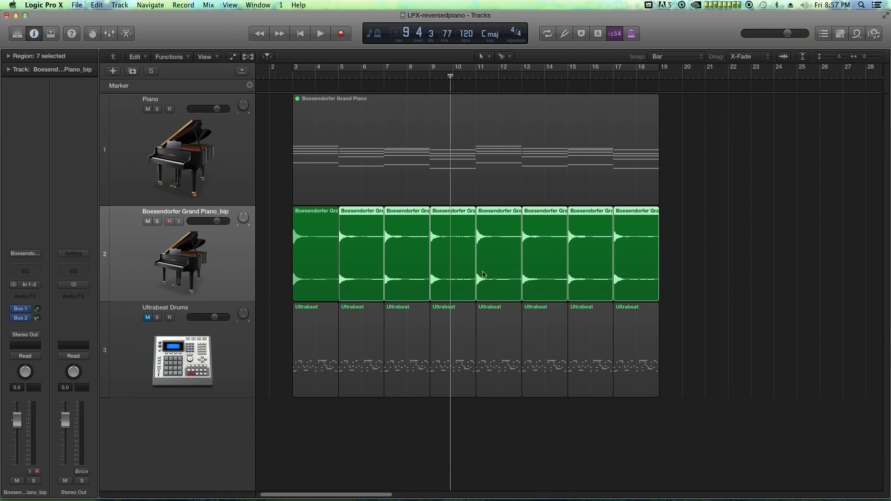
{"action": "left_click", "coordinate": [710, 271]}
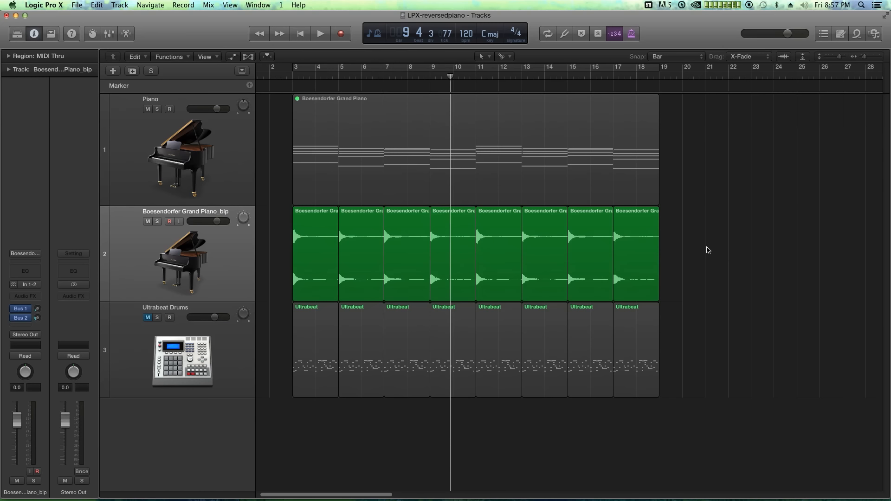
{"action": "left_click_drag", "start_coordinate": [706, 252], "coordinate": [335, 237]}
{"action": "left_click", "coordinate": [674, 258]}
{"action": "left_click", "coordinate": [309, 236]}
{"action": "left_click_drag", "start_coordinate": [274, 133], "coordinate": [339, 157]}
{"action": "left_click", "coordinate": [731, 234]}
Step: Open the bounced piano slice at bar 3 in the audio file editor and reverse its audio
{"action": "double_click", "coordinate": [313, 239]}
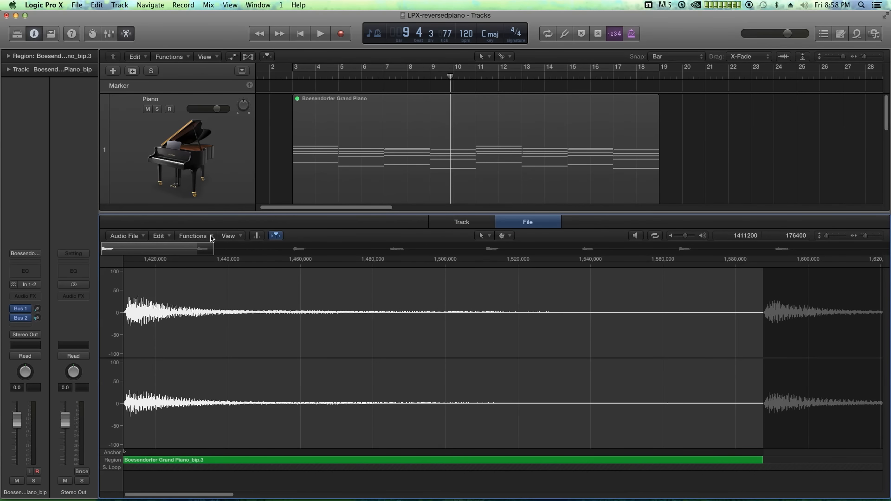
{"action": "left_click", "coordinate": [470, 223]}
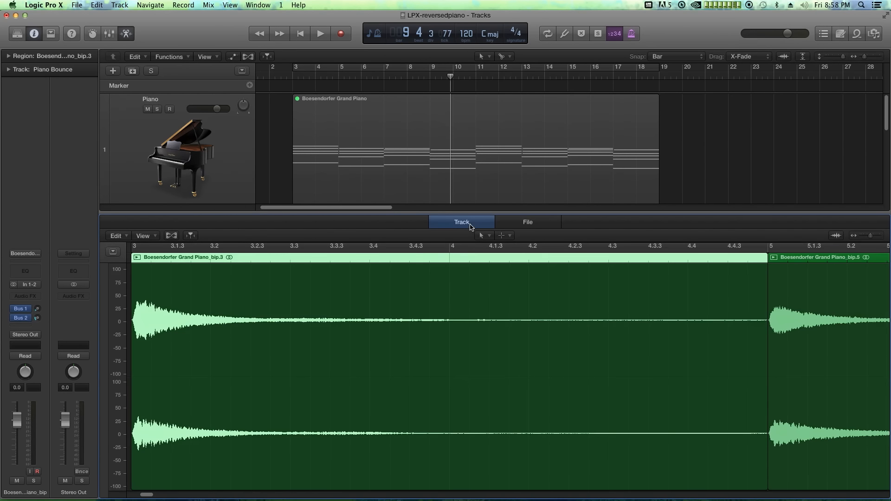
{"action": "left_click", "coordinate": [529, 226]}
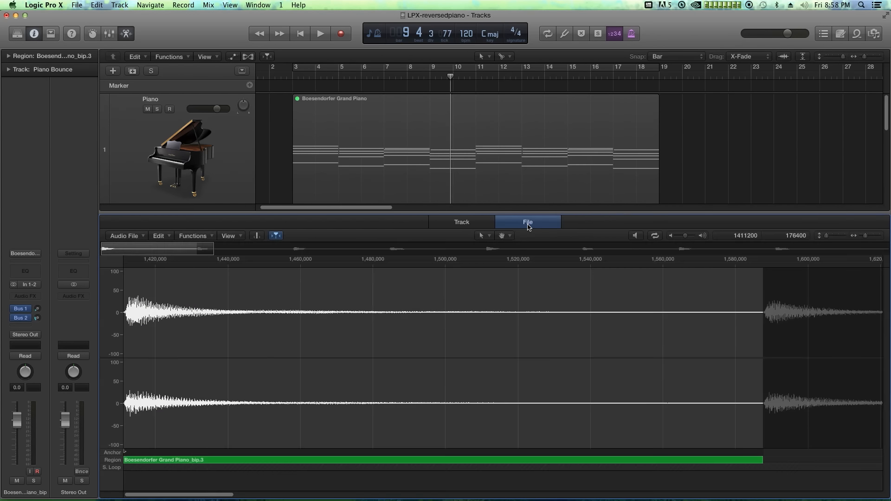
{"action": "left_click", "coordinate": [193, 236]}
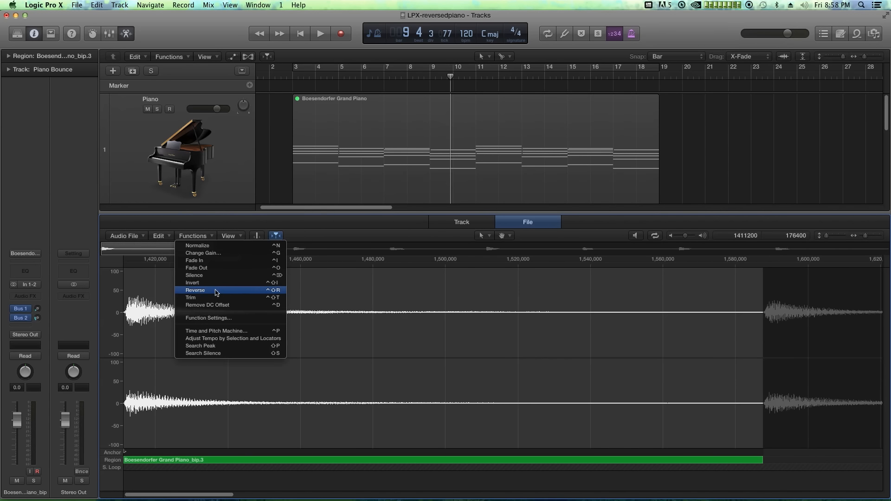
{"action": "left_click", "coordinate": [254, 295]}
Step: Reverse the audio of the bounced piano slices starting at bars 5 and 7
{"action": "scroll", "coordinate": [431, 164], "scroll_direction": "down", "scroll_amount": 3}
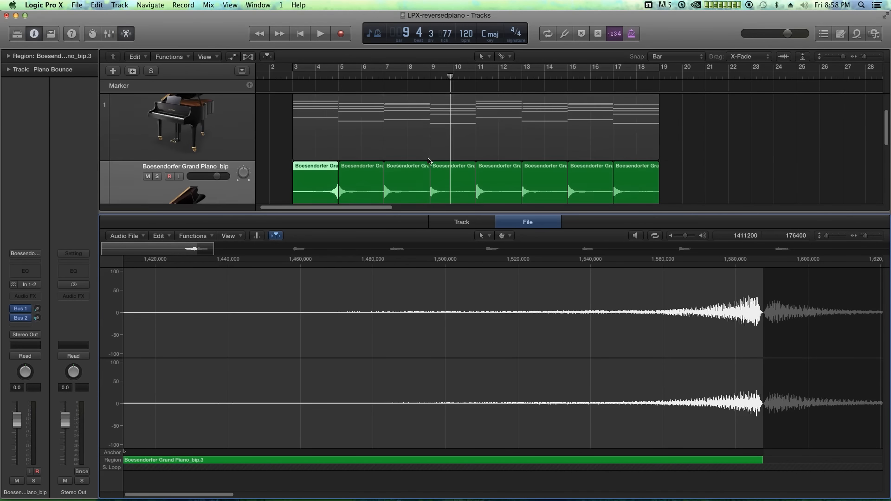
{"action": "left_click", "coordinate": [366, 171]}
{"action": "left_click", "coordinate": [200, 236]}
{"action": "left_click", "coordinate": [198, 290]}
{"action": "left_click", "coordinate": [421, 159]}
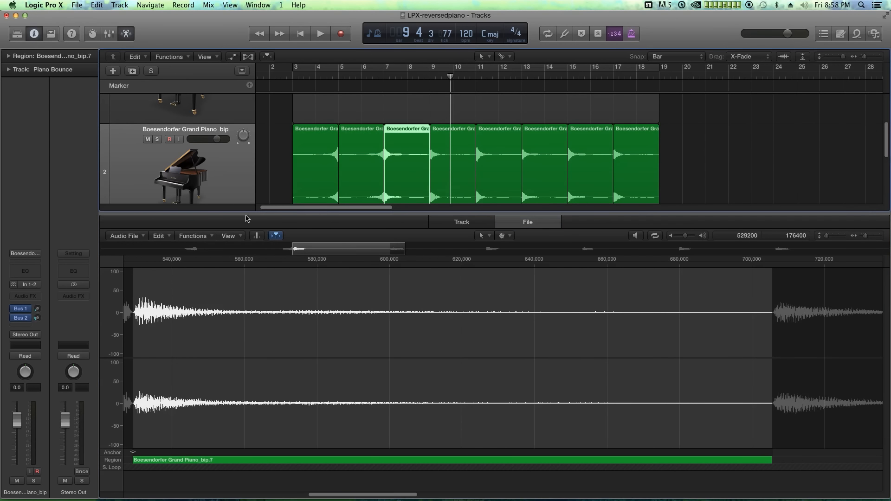
{"action": "left_click", "coordinate": [206, 238]}
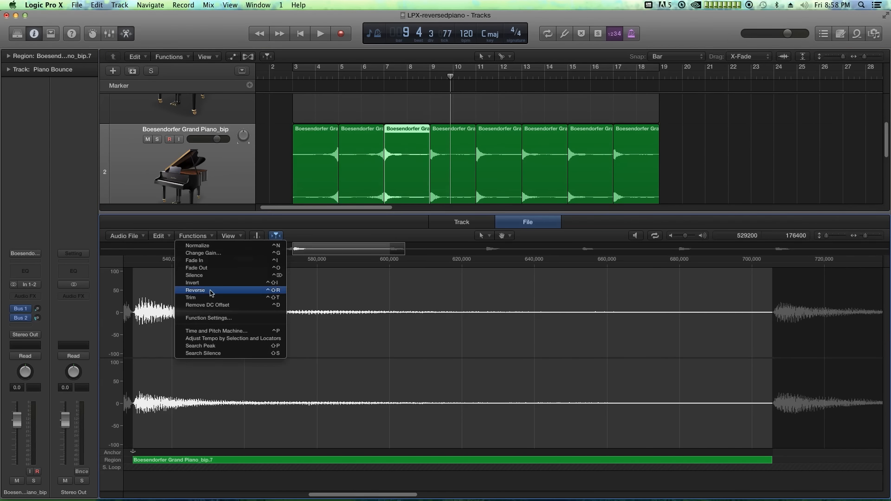
{"action": "left_click", "coordinate": [211, 313]}
Step: Reverse the audio of the bounced piano slices starting at bars 9 and 11
{"action": "left_click", "coordinate": [469, 157]}
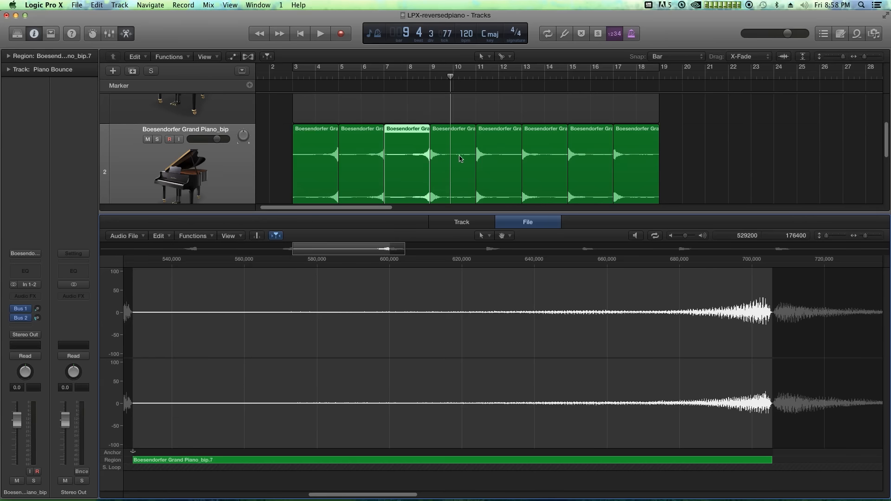
{"action": "left_click", "coordinate": [209, 235]}
{"action": "left_click", "coordinate": [195, 290]}
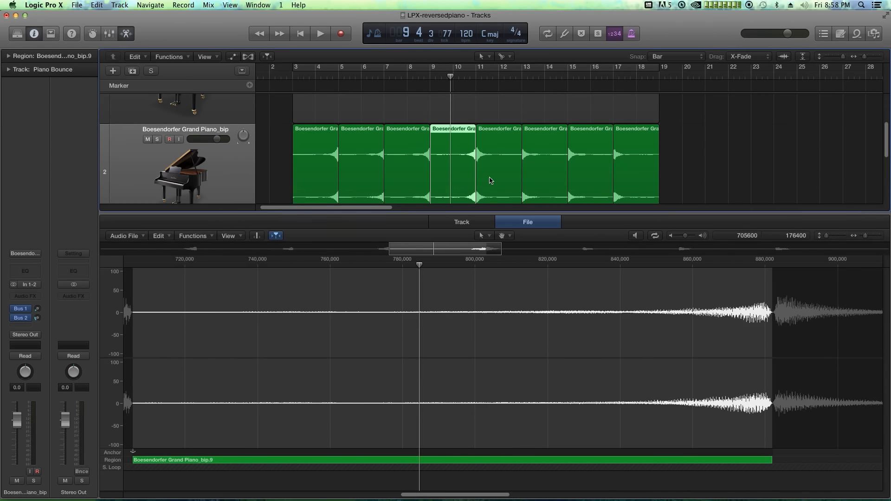
{"action": "left_click", "coordinate": [491, 183]}
{"action": "left_click", "coordinate": [209, 237]}
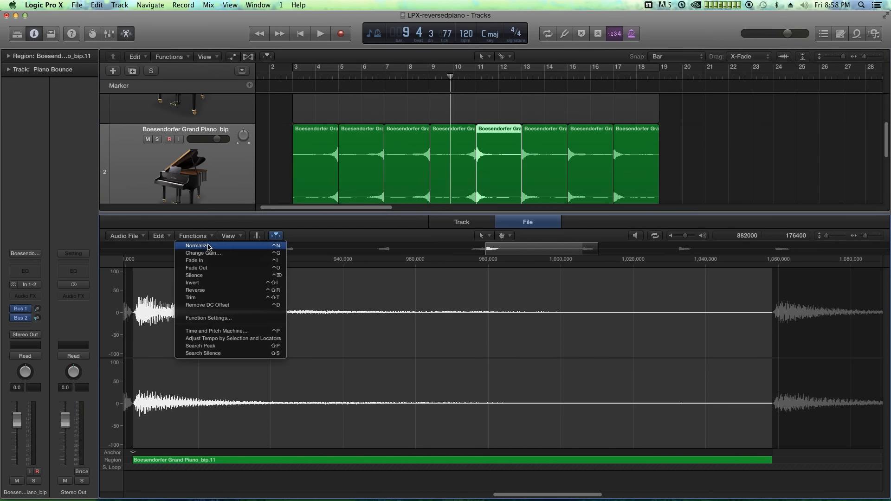
{"action": "left_click", "coordinate": [195, 290]}
Step: Reverse the audio of the bounced piano slices starting at bars 13 and 15
{"action": "left_click", "coordinate": [537, 166]}
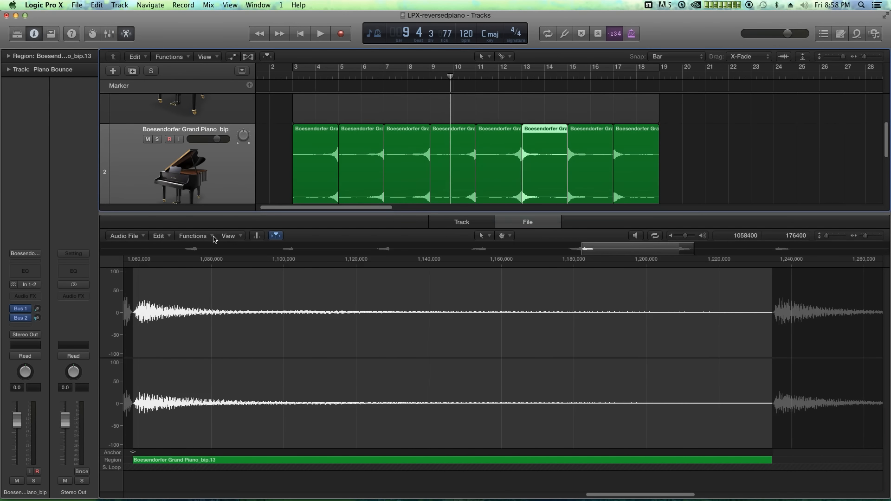
{"action": "left_click", "coordinate": [185, 238]}
{"action": "left_click", "coordinate": [195, 290]}
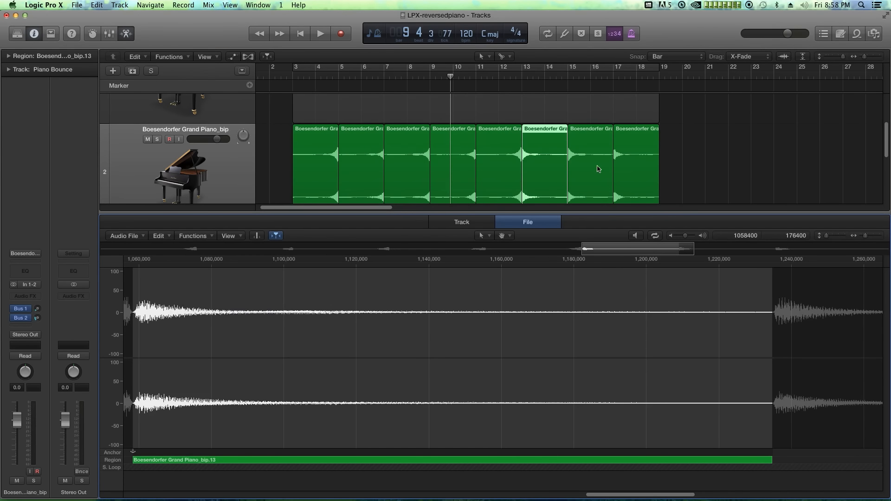
{"action": "left_click", "coordinate": [598, 164]}
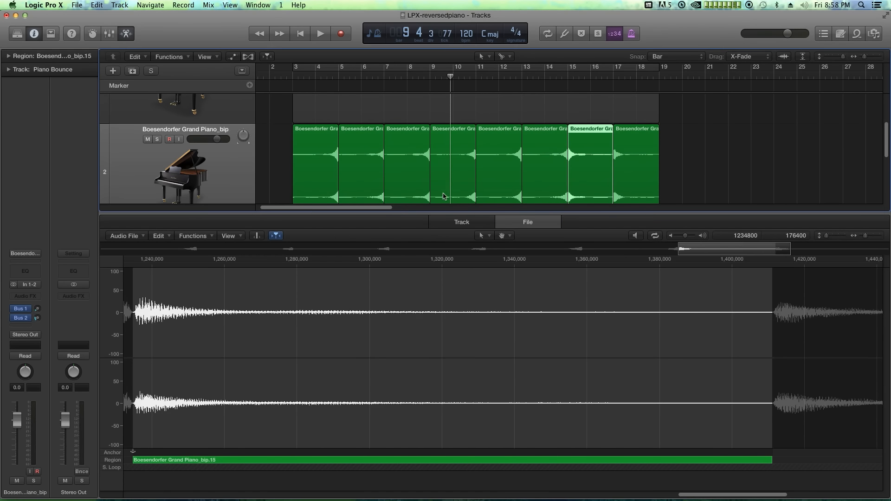
{"action": "left_click", "coordinate": [203, 236]}
{"action": "left_click", "coordinate": [195, 290]}
Step: Reverse the audio of the last bounced piano slice, starting at bar 17, and close the audio file editor
{"action": "left_click", "coordinate": [638, 168]}
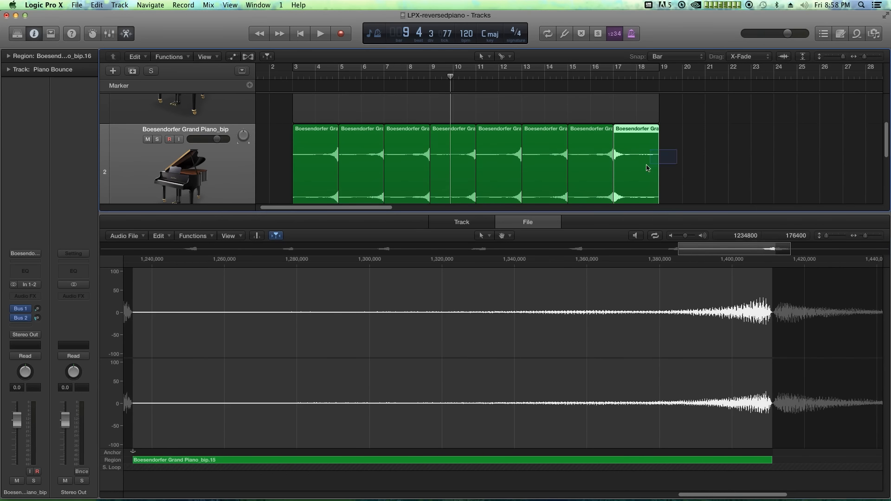
{"action": "left_click", "coordinate": [185, 237]}
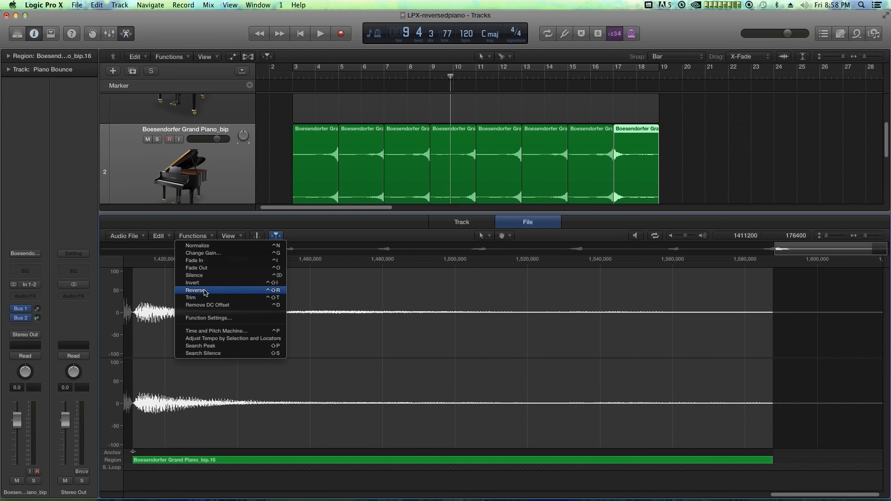
{"action": "left_click", "coordinate": [195, 291]}
{"action": "key", "text": "e"}
{"action": "left_click", "coordinate": [730, 265]}
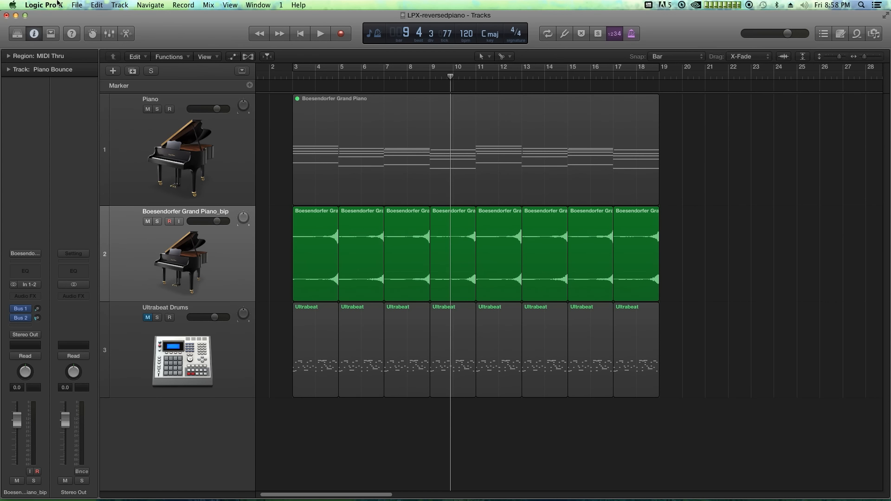
Step: Locate the Advanced Tools entry among the application preferences without opening it
{"action": "left_click", "coordinate": [58, 4]}
{"action": "mouse_move", "coordinate": [51, 47]}
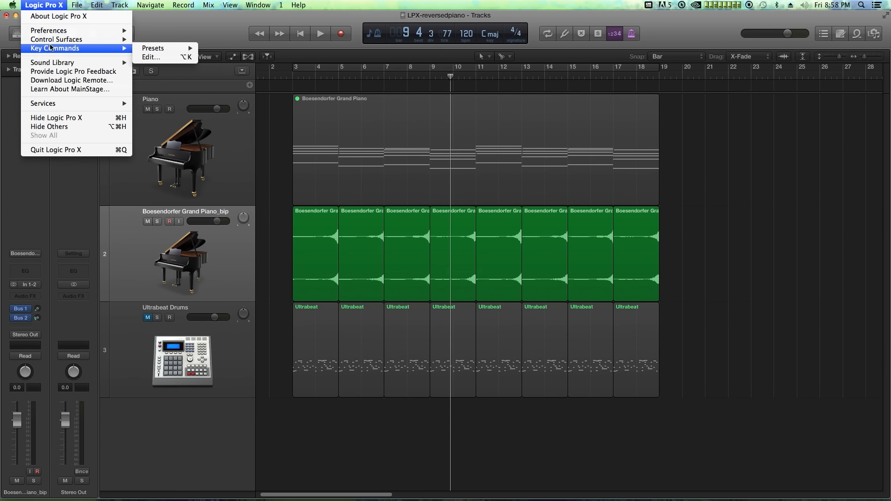
{"action": "mouse_move", "coordinate": [51, 30]}
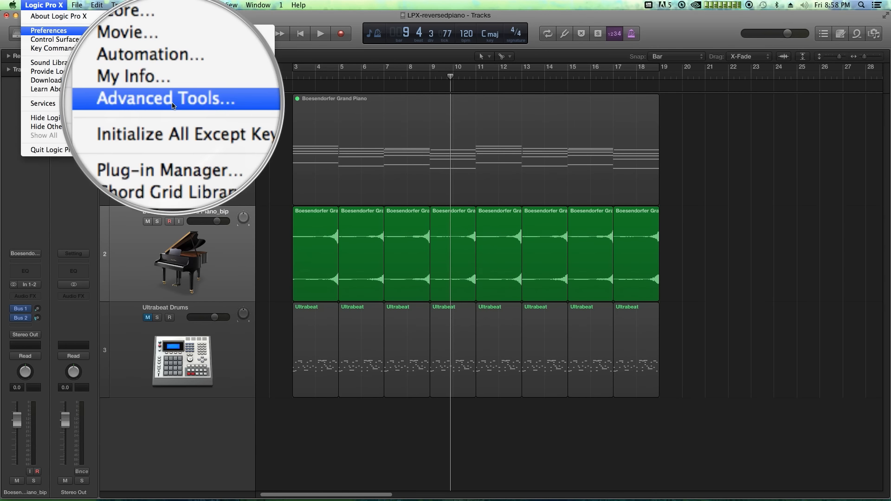
{"action": "left_click", "coordinate": [775, 194]}
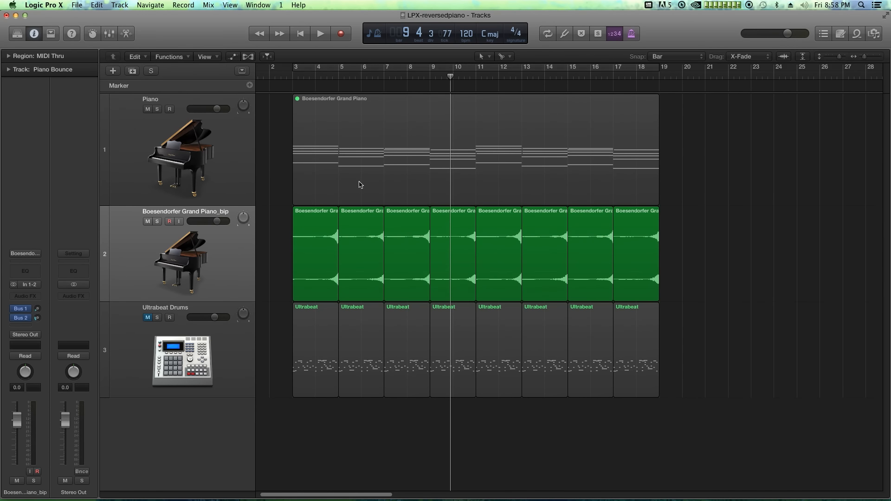
Step: Turn on cycle playback over bars 3 to 19 and listen to the reversed piano slices
{"action": "key", "text": "c"}
{"action": "key", "text": "space"}
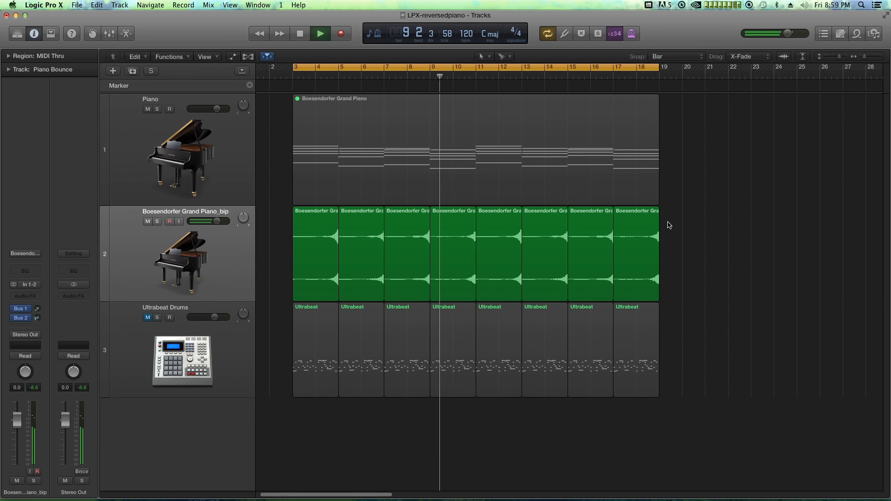
{"action": "key", "text": "space"}
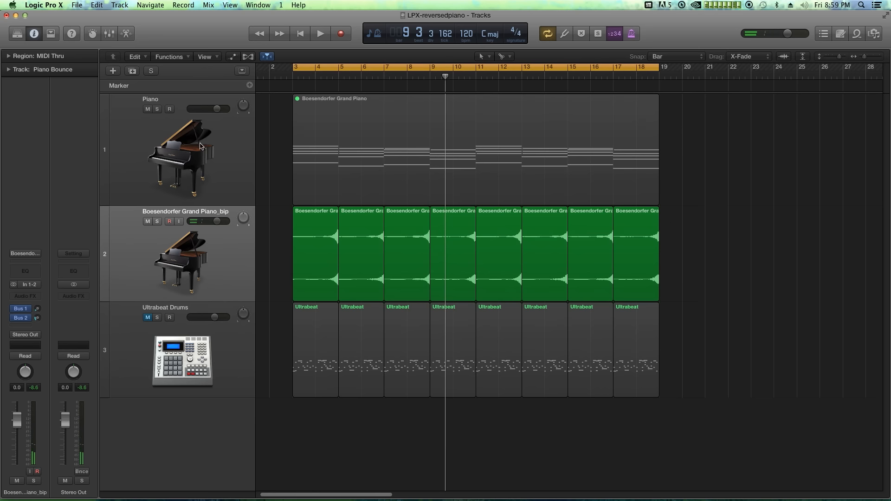
Step: Turn off cycling and unmute the original Boesendorfer Grand Piano region on the Piano track
{"action": "left_click", "coordinate": [181, 132]}
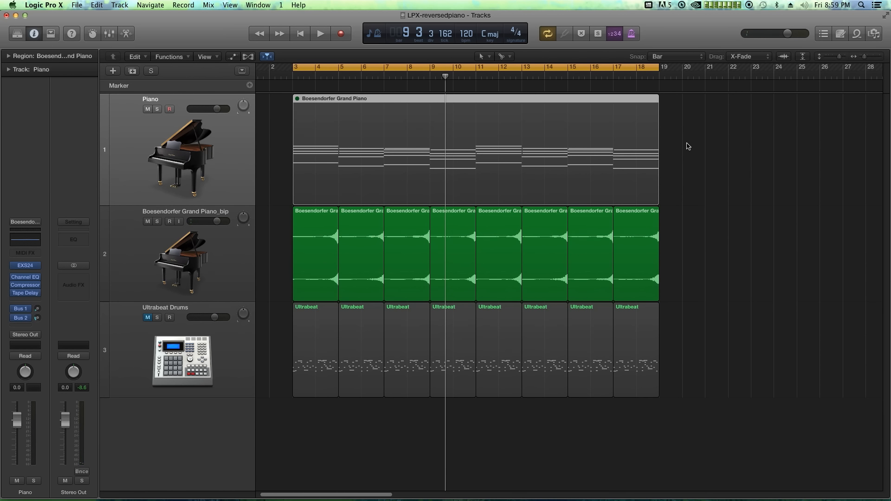
{"action": "key", "text": "c"}
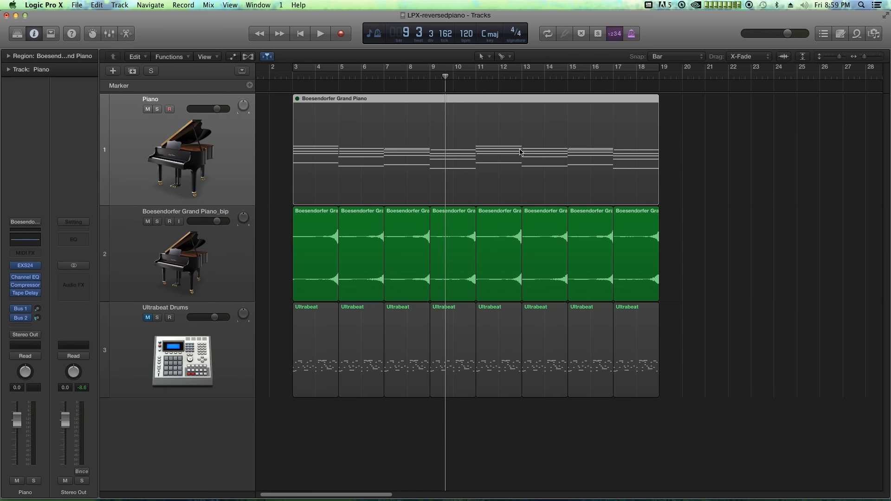
{"action": "left_click", "coordinate": [597, 155]}
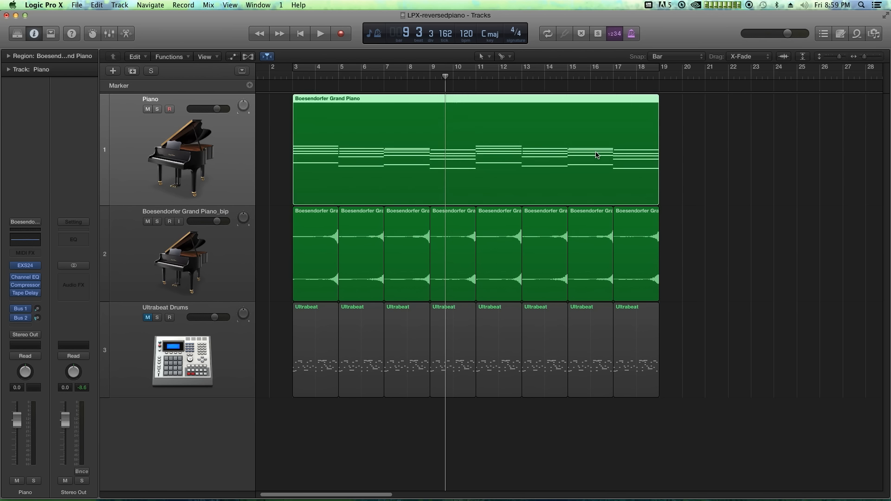
{"action": "left_click", "coordinate": [719, 156]}
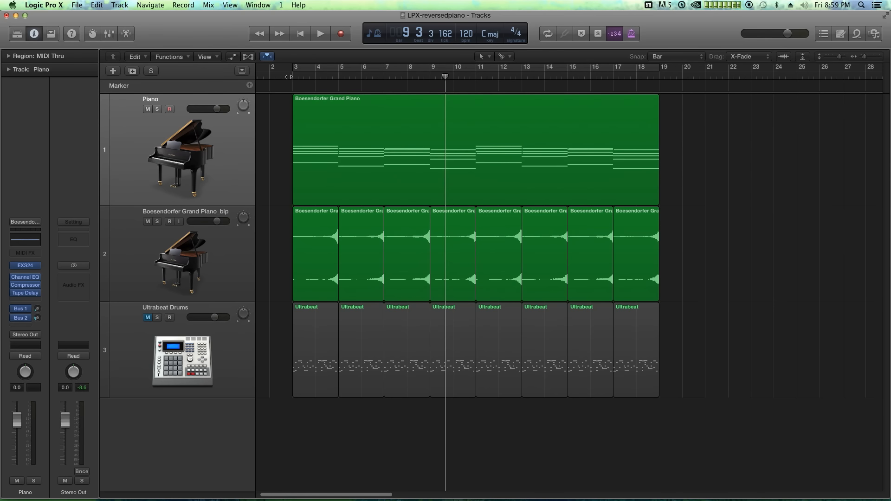
Step: Turn cycling back on and play the original piano together with the reversed slices
{"action": "key", "text": "c"}
{"action": "key", "text": "space"}
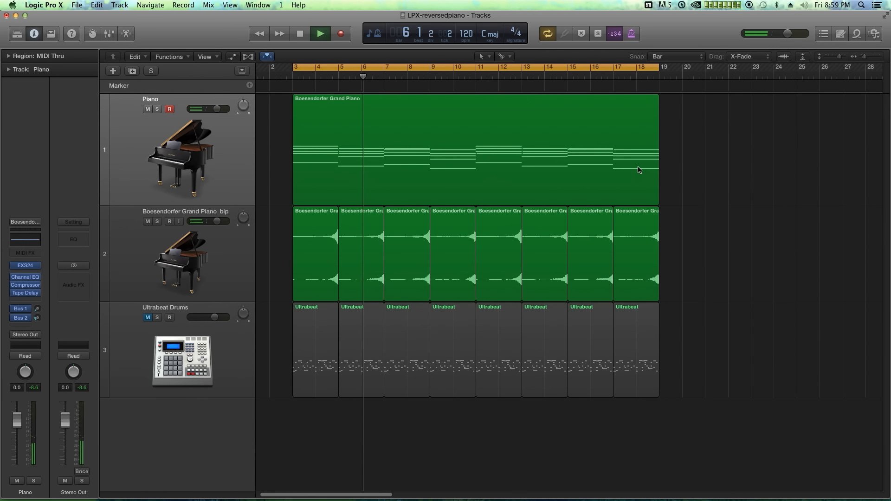
{"action": "key", "text": "space"}
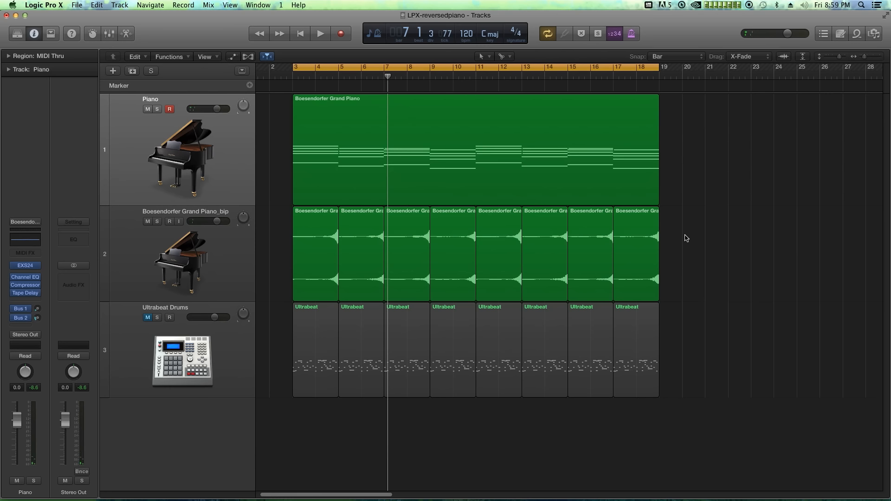
Step: Examine up close the boundary between the reversed piano slices at bar 7
{"action": "key", "text": "super+Right"}
{"action": "key", "text": "super+Right"}
{"action": "key", "text": "super+Right"}
{"action": "key", "text": "super+Right"}
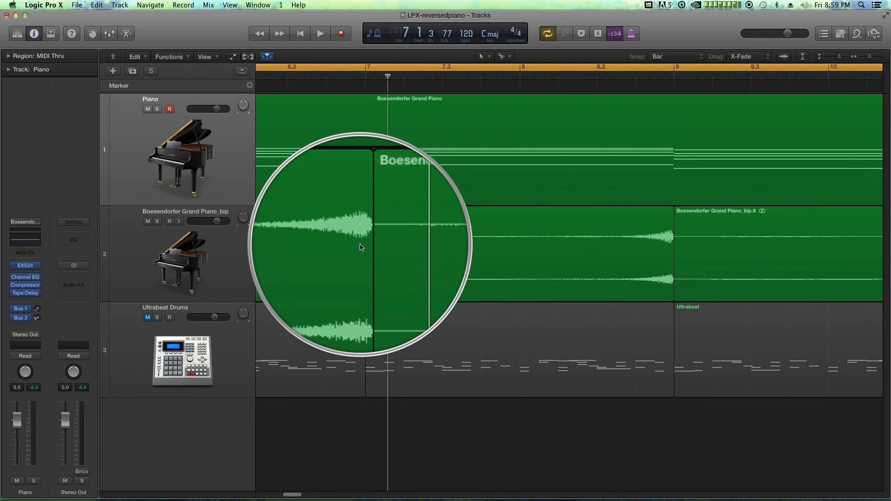
{"action": "key", "text": "super+Left"}
{"action": "key", "text": "super+Left"}
{"action": "key", "text": "super+Left"}
{"action": "key", "text": "super+Left"}
{"action": "key", "text": "super+Left"}
{"action": "key", "text": "super+Left"}
{"action": "key", "text": "super+Left"}
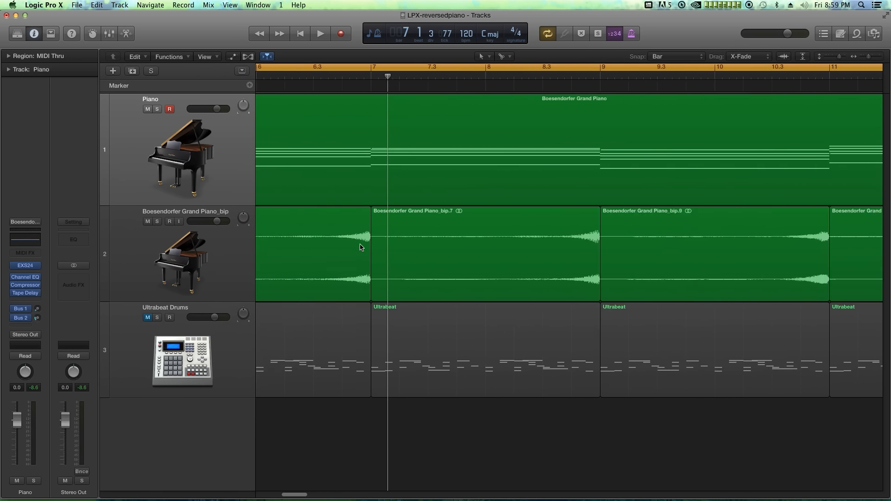
Step: Select all eight reversed piano slices and set their Fade In to 1000 in the region settings
{"action": "left_click_drag", "start_coordinate": [695, 251], "coordinate": [318, 267]}
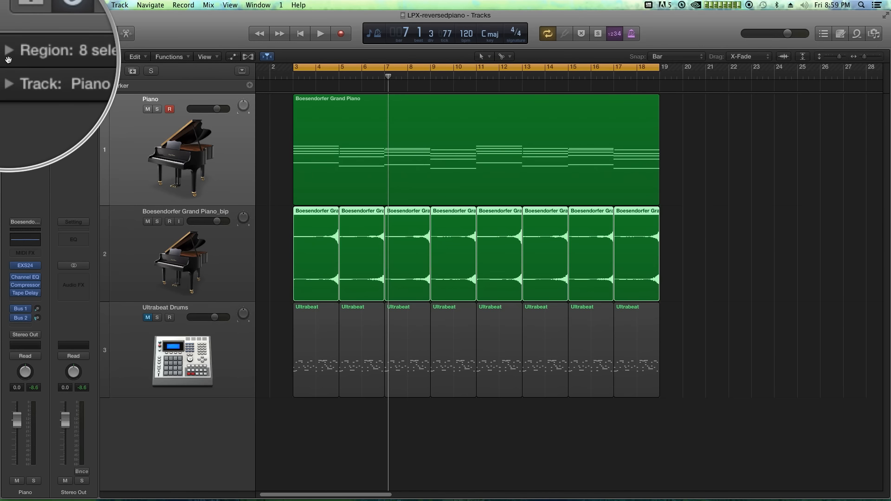
{"action": "left_click", "coordinate": [8, 56]}
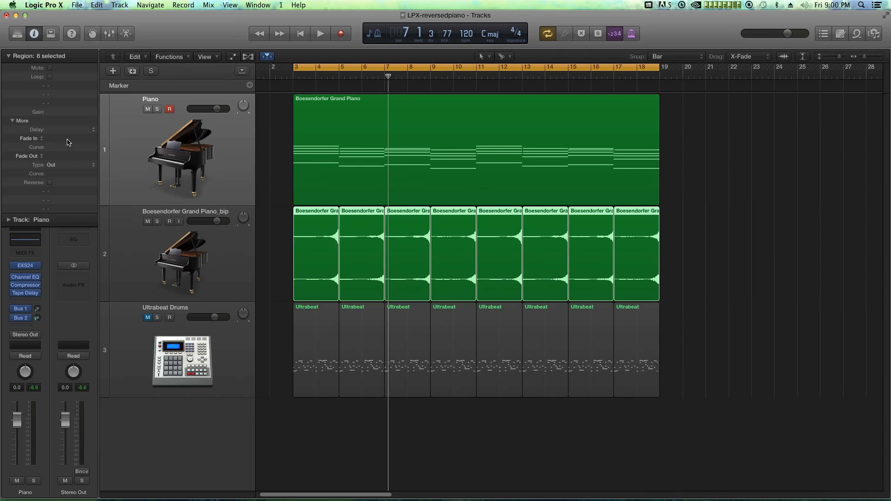
{"action": "left_click_drag", "start_coordinate": [49, 140], "coordinate": [49, 118]}
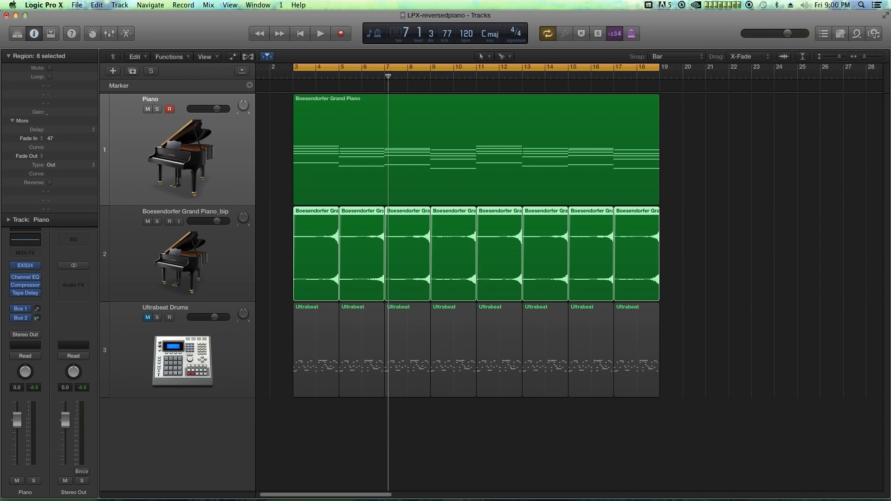
{"action": "double_click", "coordinate": [54, 138]}
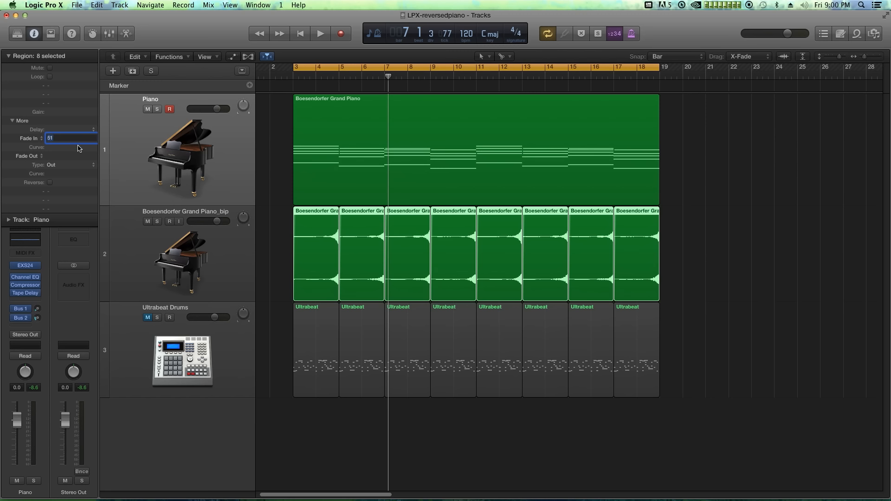
{"action": "key", "text": "Return"}
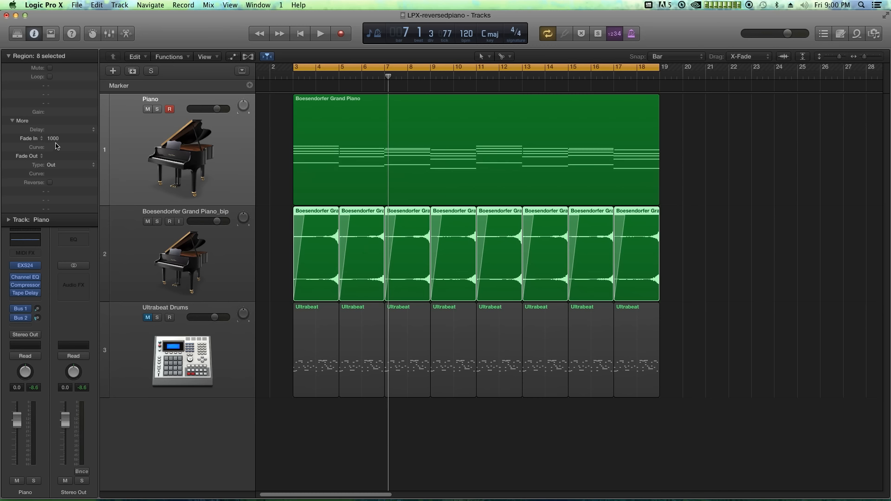
Step: Reselect all eight reversed piano slices and set their Fade Out to 100
{"action": "left_click", "coordinate": [710, 237]}
{"action": "left_click_drag", "start_coordinate": [725, 237], "coordinate": [318, 260]}
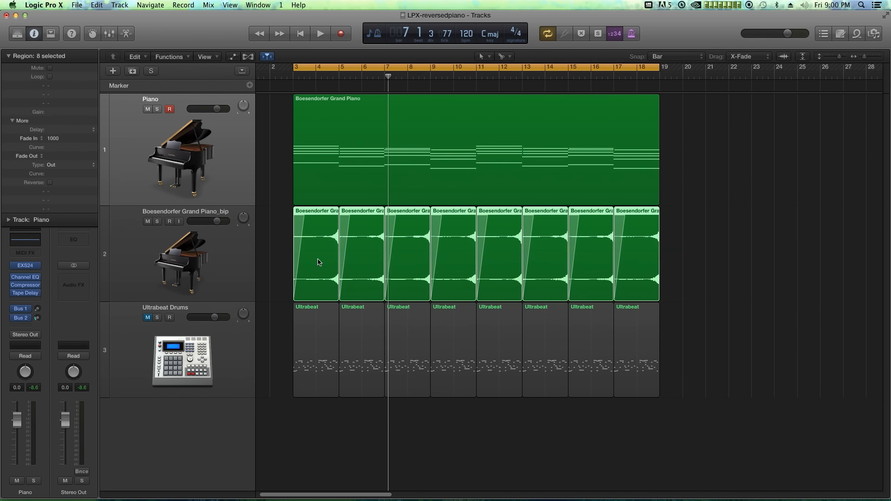
{"action": "double_click", "coordinate": [49, 156]}
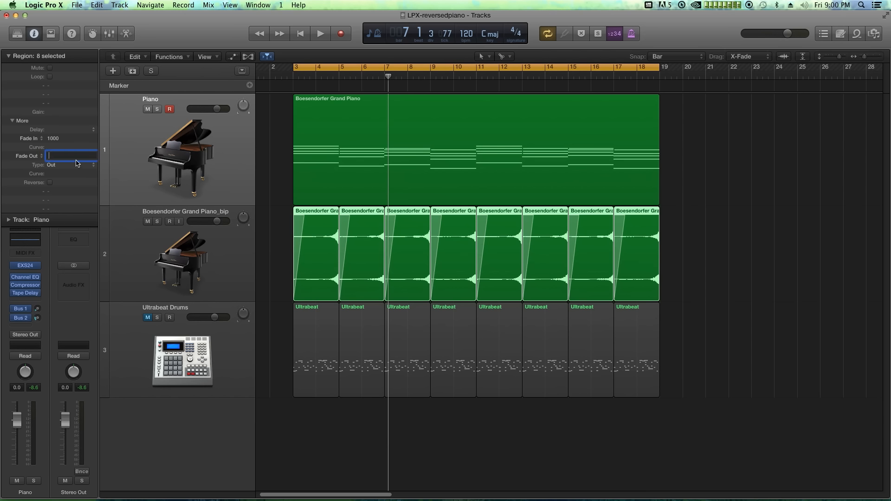
{"action": "key", "text": "Return"}
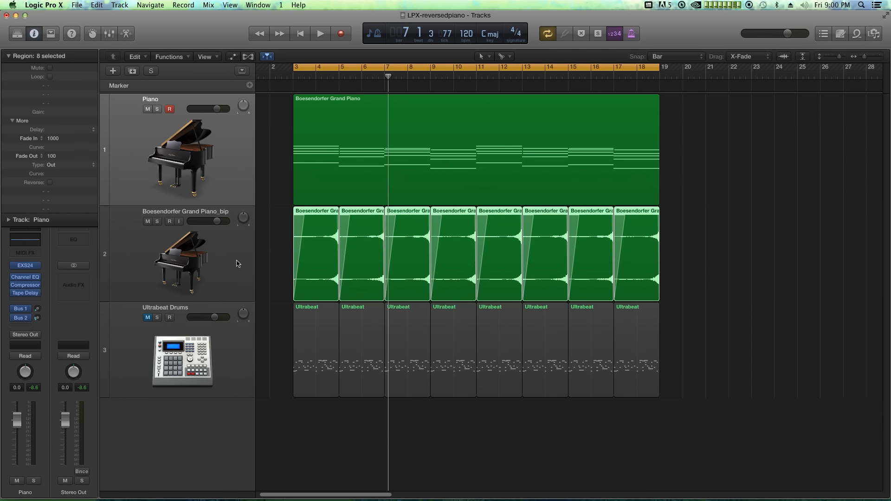
Step: Turn off snapping and trim a small portion off the ends of all eight selected slices
{"action": "key", "text": "super+Right"}
{"action": "key", "text": "super+Right"}
{"action": "key", "text": "super+Right"}
{"action": "key", "text": "super+Right"}
{"action": "key", "text": "super+Right"}
{"action": "key", "text": "super+Right"}
{"action": "key", "text": "super+Right"}
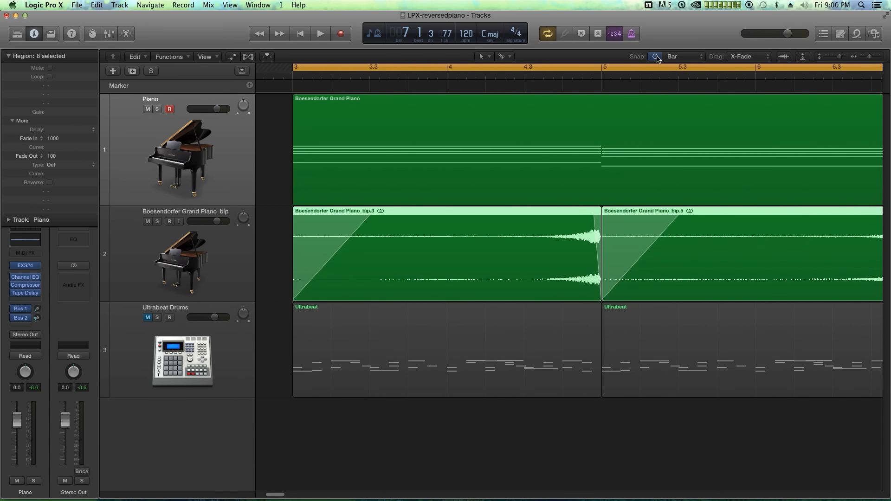
{"action": "left_click", "coordinate": [656, 57]}
{"action": "mouse_move", "coordinate": [599, 297]}
{"action": "left_mouse_down"}
{"action": "mouse_move", "coordinate": [567, 304]}
{"action": "mouse_move", "coordinate": [601, 307]}
{"action": "mouse_move", "coordinate": [585, 307]}
{"action": "left_mouse_up"}
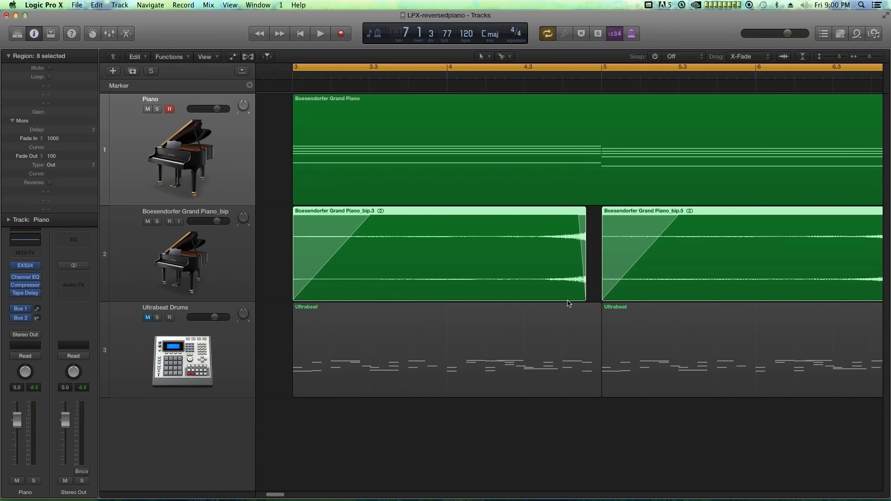
Step: Shift all eight trimmed slices slightly later so each one ends at its original two-bar boundary
{"action": "key", "text": "super+Left"}
{"action": "key", "text": "super+Left"}
{"action": "key", "text": "super+Left"}
{"action": "key", "text": "super+Left"}
{"action": "key", "text": "super+Right"}
{"action": "key", "text": "super+Right"}
{"action": "key", "text": "super+Right"}
{"action": "key", "text": "super+Right"}
{"action": "left_click_drag", "start_coordinate": [696, 269], "coordinate": [692, 280]}
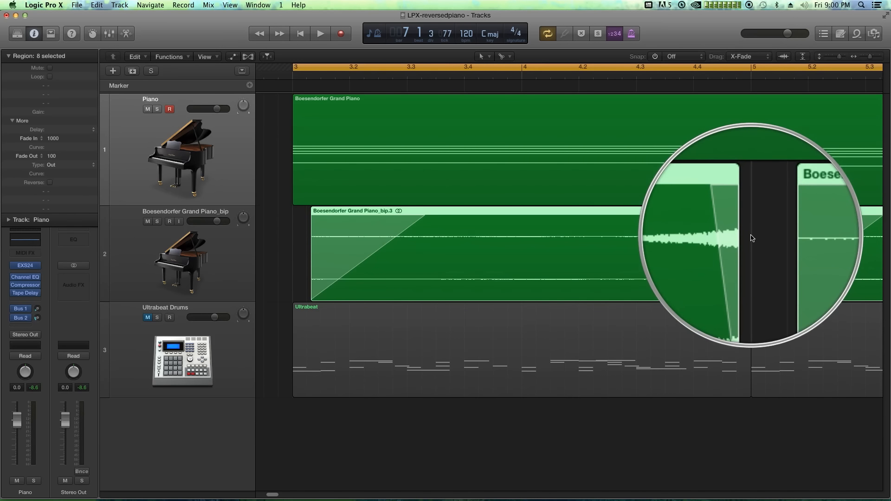
{"action": "left_click_drag", "start_coordinate": [703, 265], "coordinate": [710, 269]}
Step: Deselect the shifted slices and turn off record enable on the Piano track
{"action": "key", "text": "super+Left"}
{"action": "key", "text": "super+Left"}
{"action": "key", "text": "super+Left"}
{"action": "key", "text": "super+Left"}
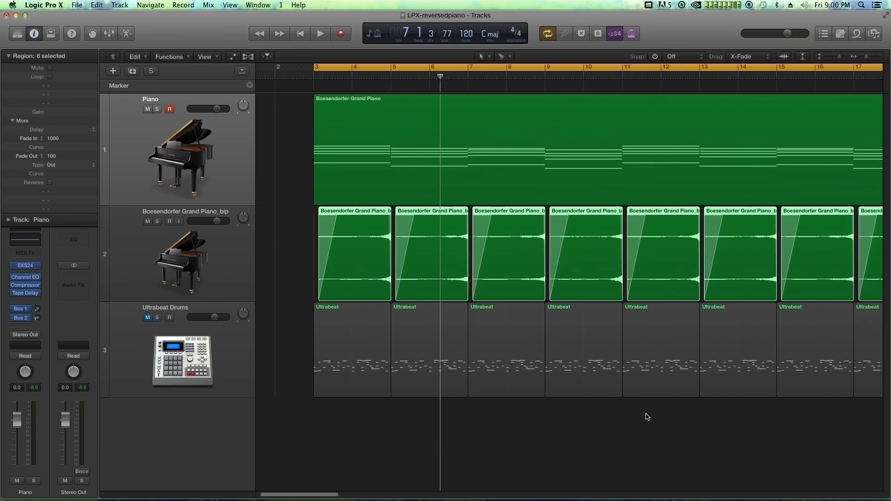
{"action": "key", "text": "super+Left"}
{"action": "key", "text": "super+Left"}
{"action": "left_click", "coordinate": [615, 431]}
{"action": "left_click", "coordinate": [169, 109]}
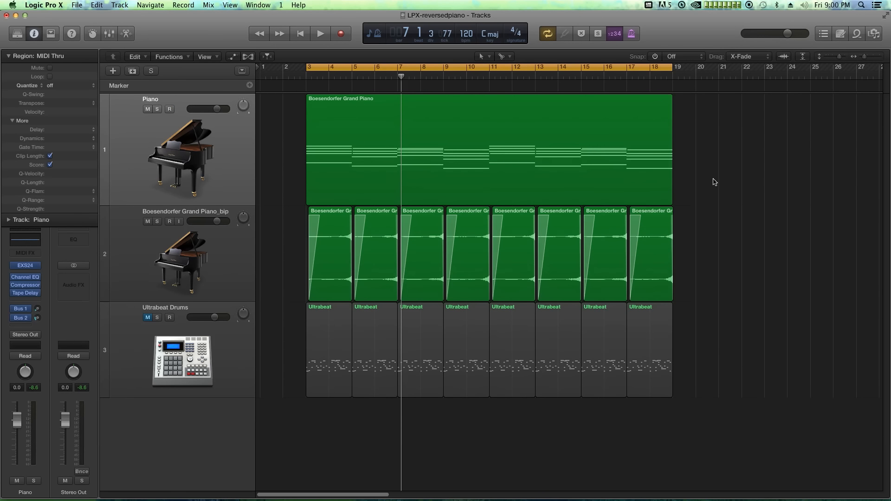
Step: Play the cycled section to hear the shifted reversed slices together with the original piano
{"action": "key", "text": "space"}
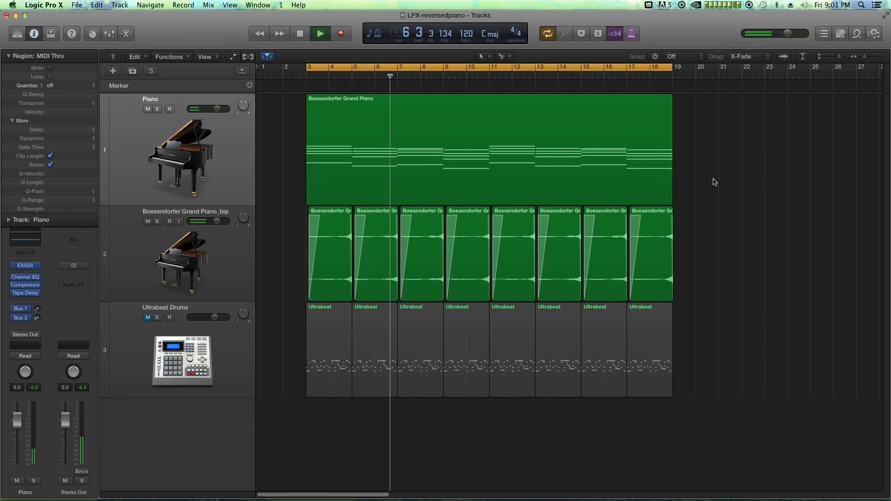
{"action": "key", "text": "space"}
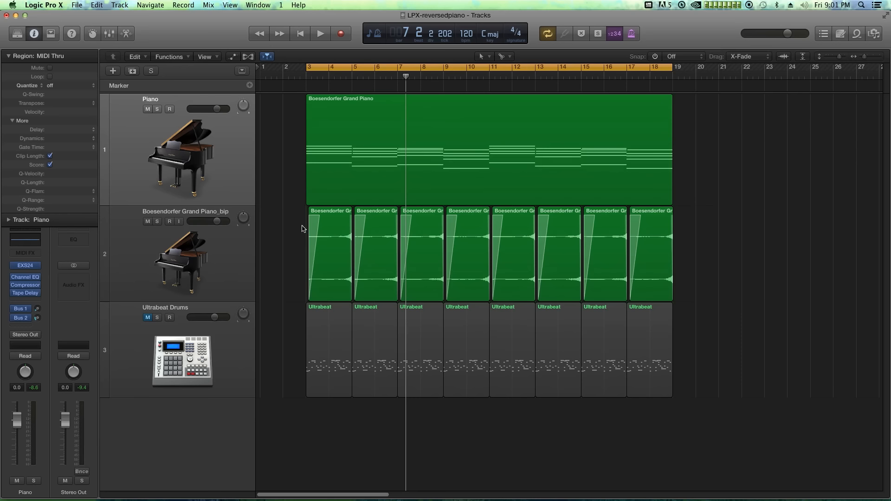
Step: Collapse the Region inspector and set snapping to Bar, keeping regions snapping to relative value
{"action": "left_click", "coordinate": [9, 56]}
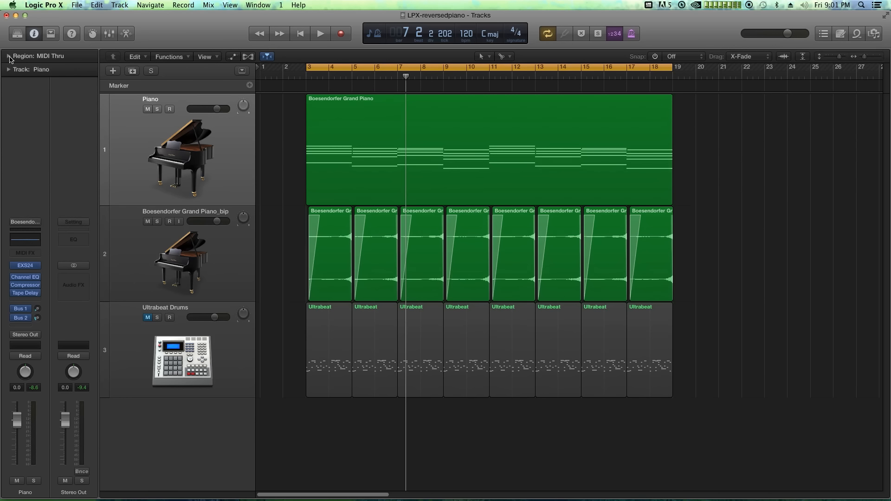
{"action": "left_click_drag", "start_coordinate": [722, 246], "coordinate": [320, 259]}
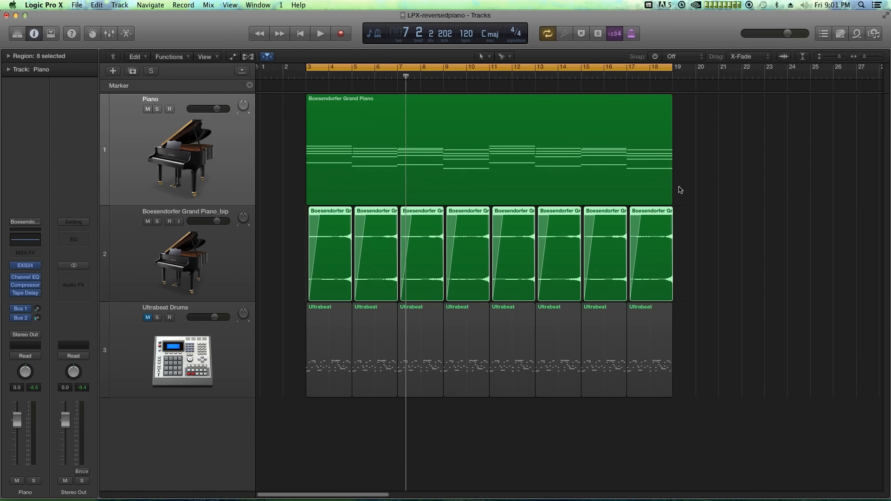
{"action": "left_click", "coordinate": [718, 175]}
{"action": "left_click", "coordinate": [689, 56]}
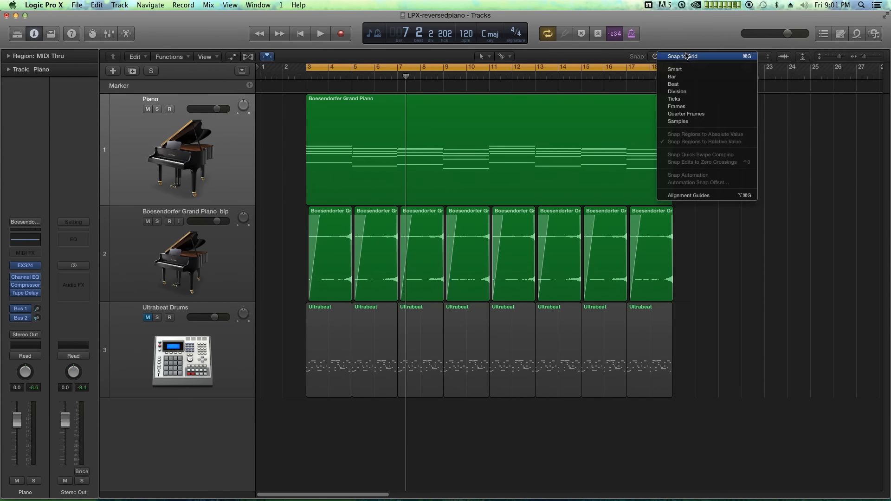
{"action": "left_click", "coordinate": [689, 81]}
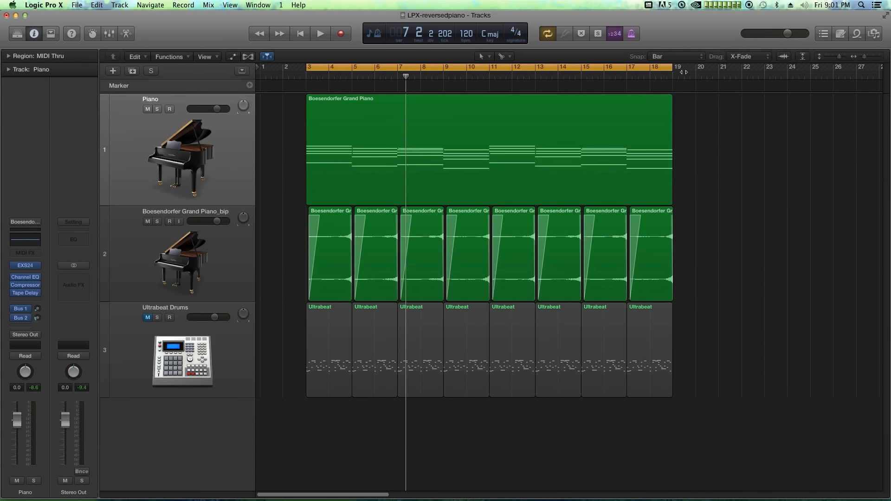
{"action": "left_click", "coordinate": [678, 56]}
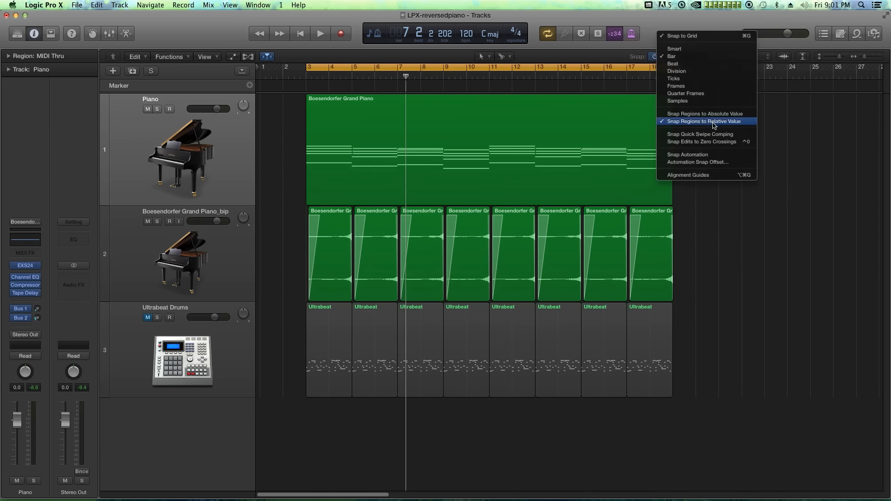
{"action": "left_click", "coordinate": [715, 245]}
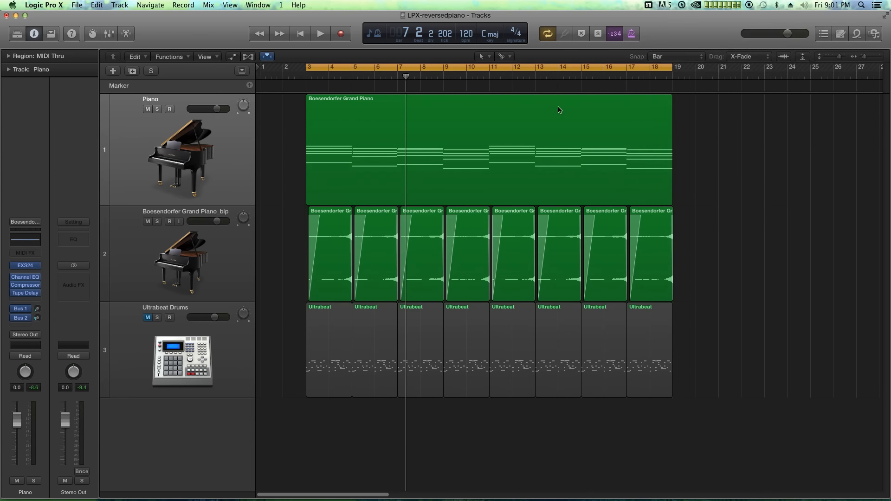
Step: Copy the last reversed piano slice to bar 1 as a lead-in and audition it from the start with cycling off
{"action": "left_click", "coordinate": [649, 263]}
{"action": "left_click_drag", "start_coordinate": [649, 264], "coordinate": [281, 264]}
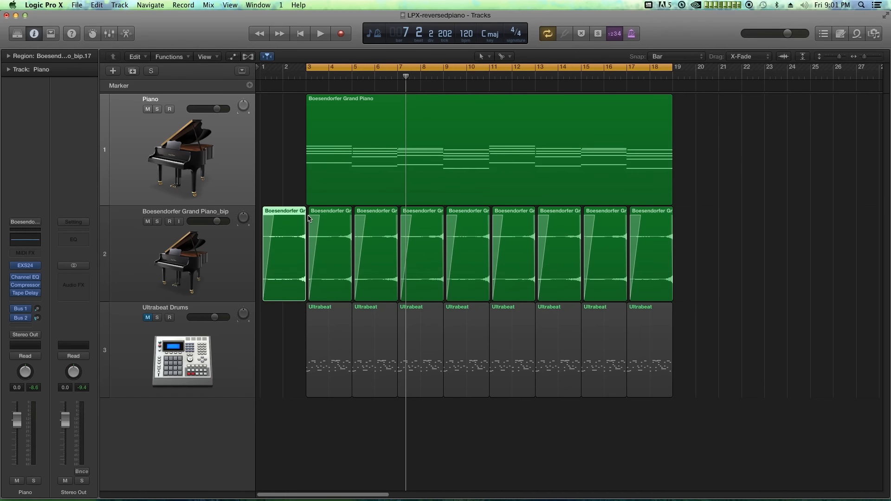
{"action": "key", "text": "c"}
{"action": "key", "text": "Return"}
{"action": "key", "text": "space"}
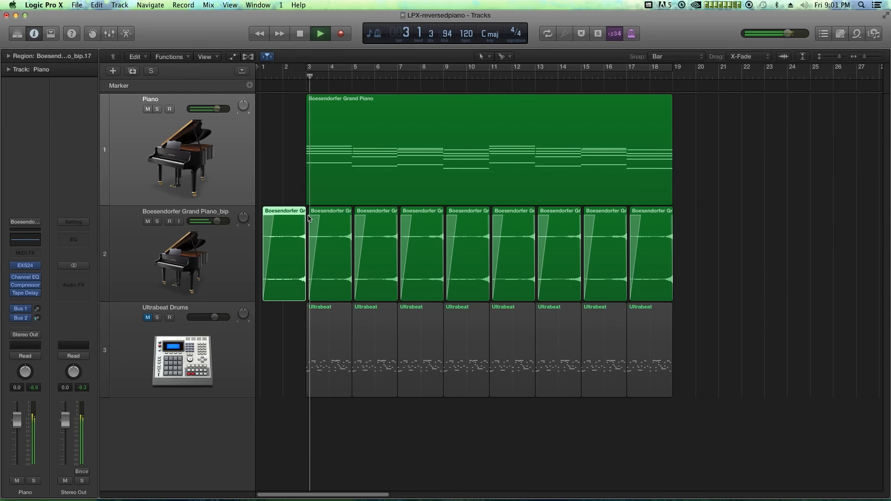
{"action": "key", "text": "space"}
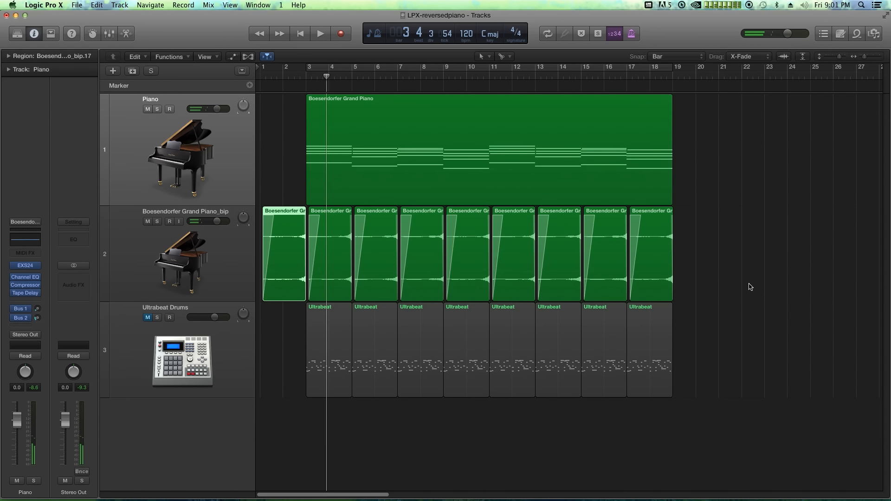
{"action": "left_click", "coordinate": [751, 283]}
{"action": "key", "text": "Return"}
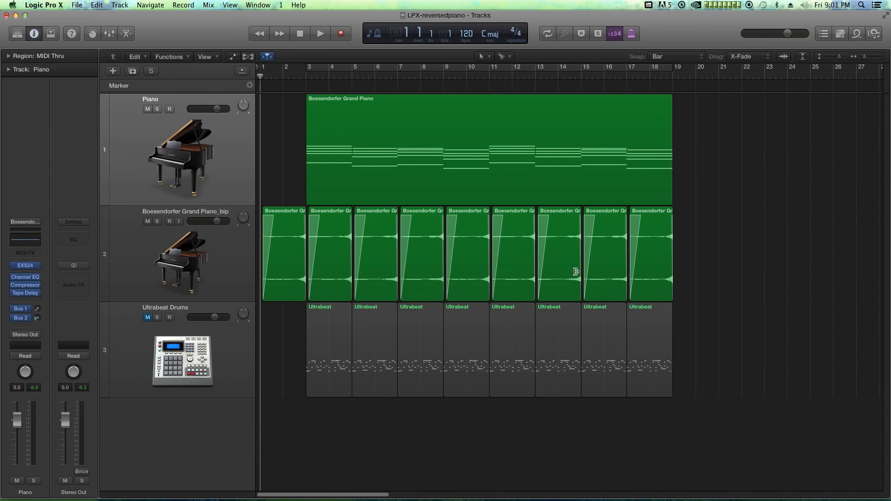
Step: In the mixer, remove the Bus 1 and Bus 2 sends from both piano channels and delete the two hall reverb aux channels
{"action": "key", "text": "x"}
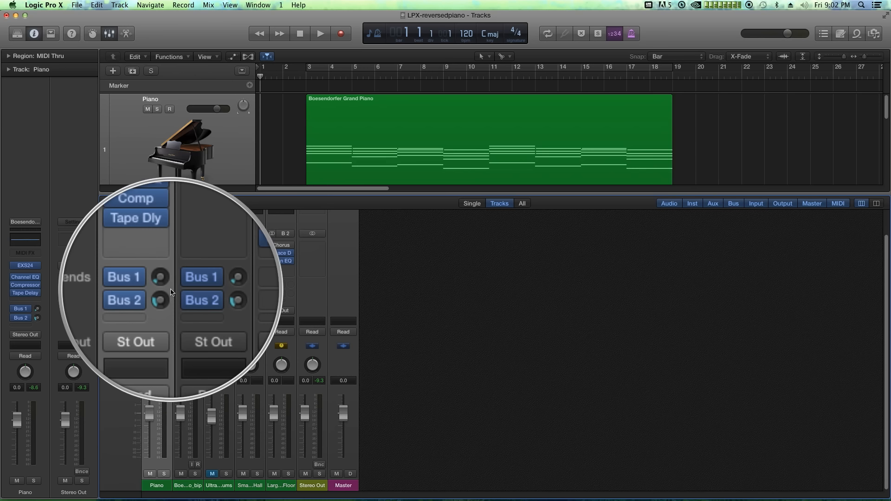
{"action": "left_click", "coordinate": [187, 493]}
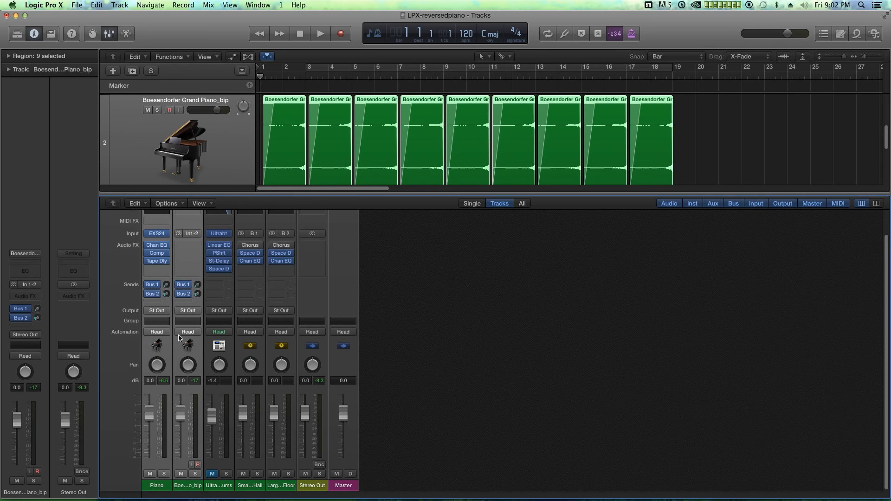
{"action": "left_click", "coordinate": [188, 286]}
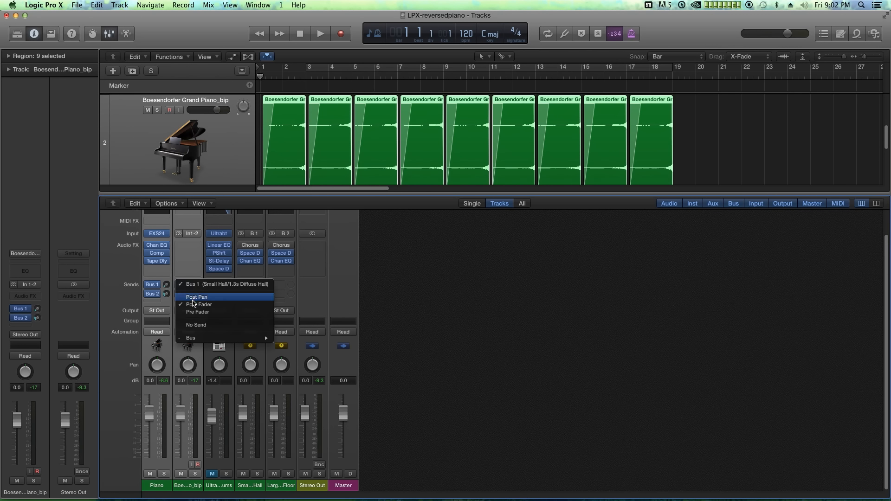
{"action": "left_click", "coordinate": [194, 326]}
{"action": "left_click", "coordinate": [188, 298]}
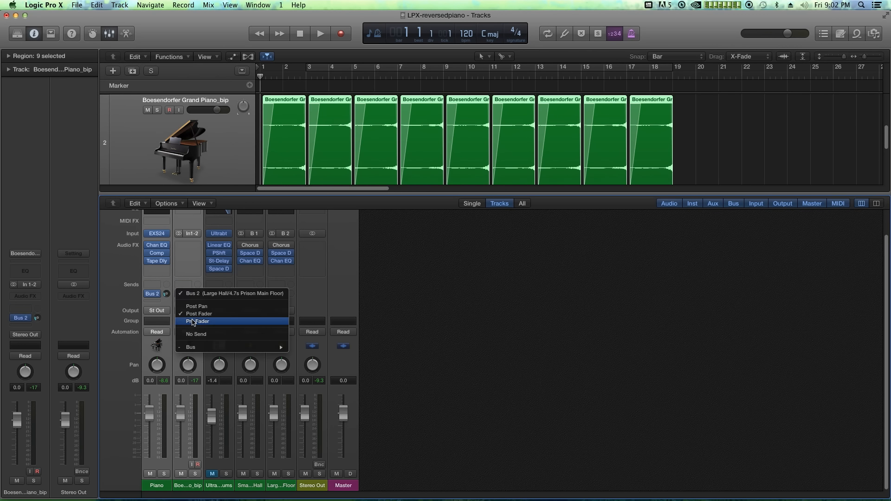
{"action": "left_click", "coordinate": [194, 335]}
{"action": "left_click_drag", "start_coordinate": [245, 488], "coordinate": [273, 493]}
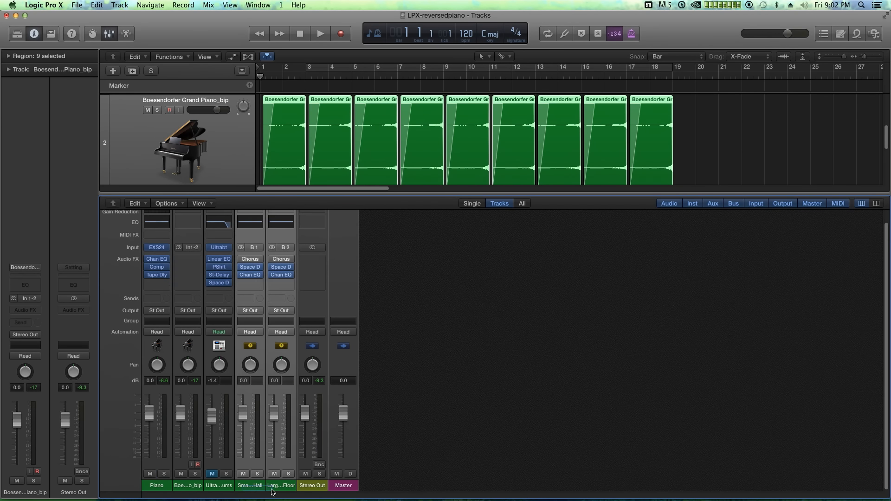
{"action": "key", "text": "Delete"}
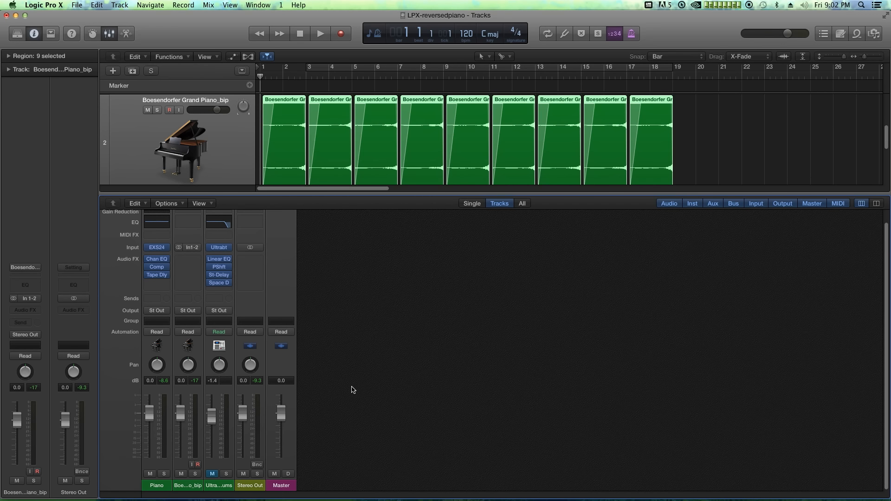
Step: Add a Bus 1 send to both the Piano and reversed piano channels and set its level to -5.8
{"action": "left_click", "coordinate": [161, 488]}
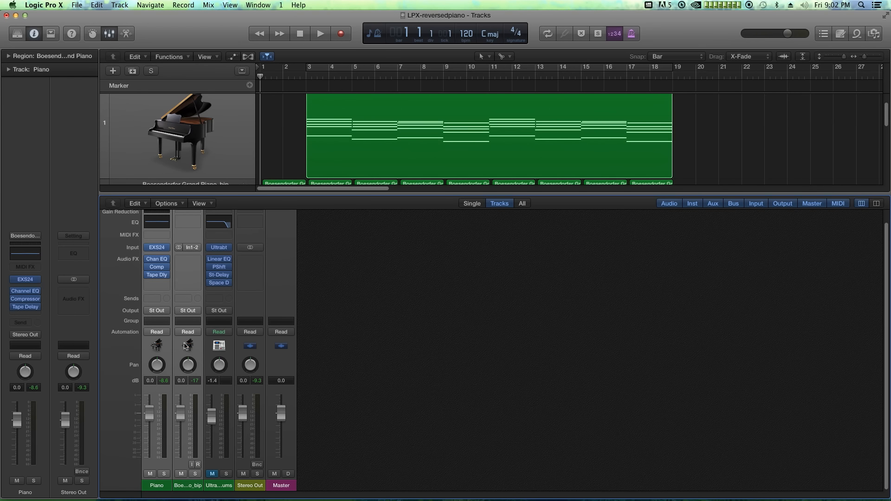
{"action": "left_click", "coordinate": [153, 299]}
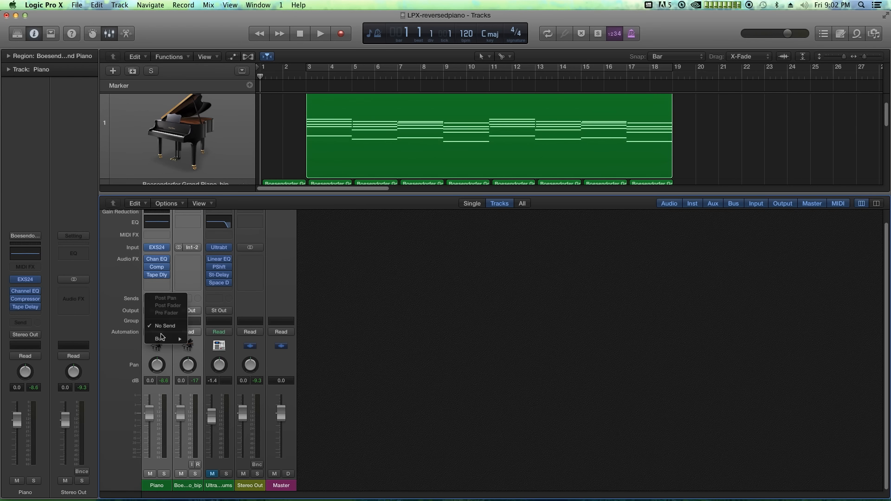
{"action": "mouse_move", "coordinate": [165, 339]}
{"action": "left_click", "coordinate": [204, 339]}
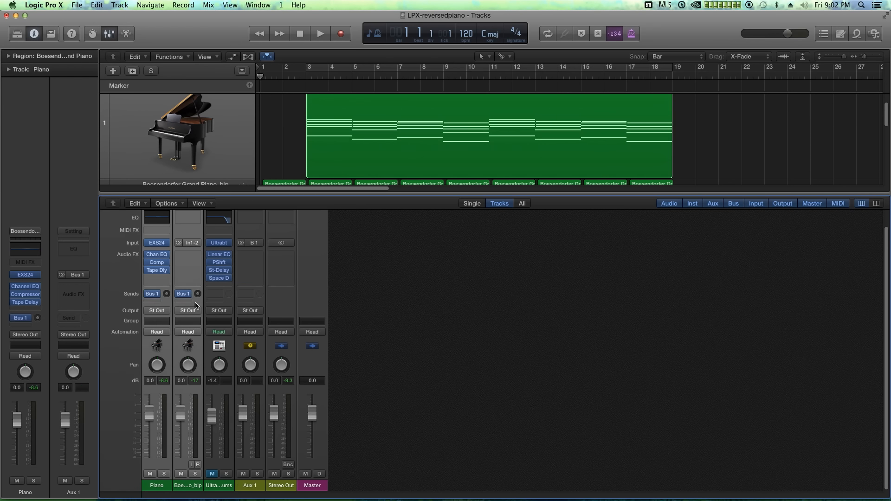
{"action": "left_click_drag", "start_coordinate": [198, 294], "coordinate": [199, 299]}
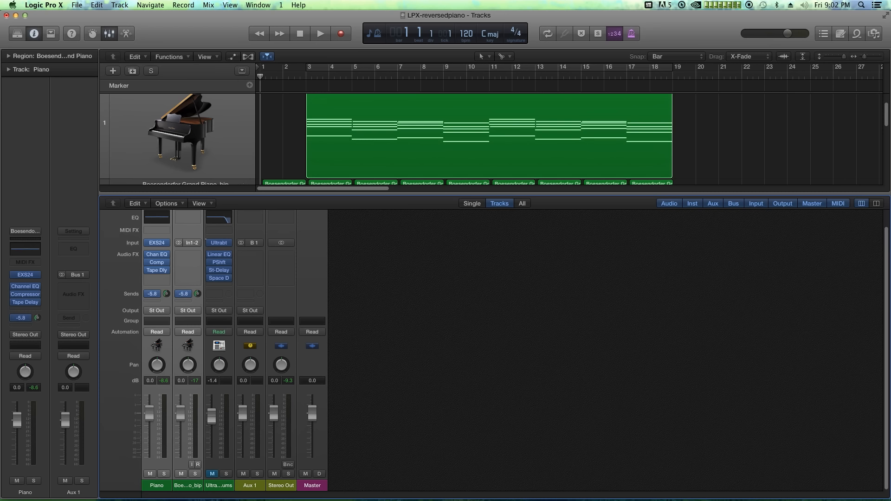
Step: Rename the new Bus 1 aux channel to Reverb and insert Space Designer on it
{"action": "double_click", "coordinate": [259, 486]}
{"action": "type", "text": "Reverb"}
{"action": "key", "text": "Return"}
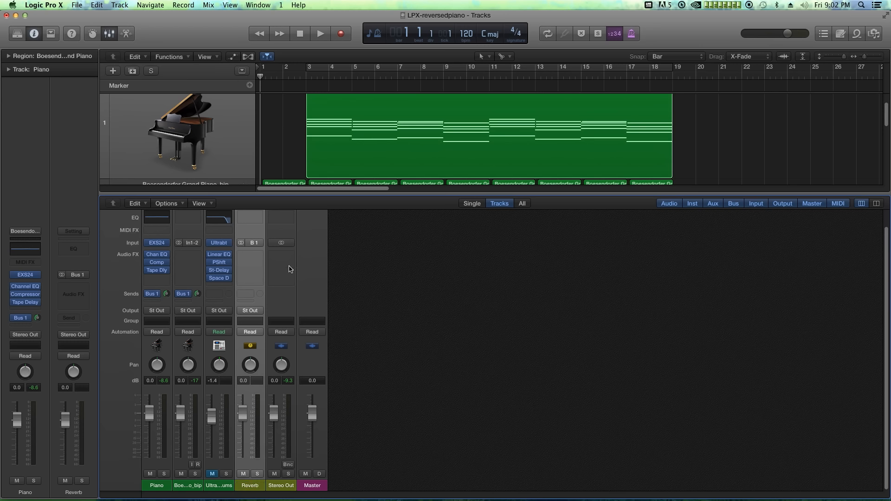
{"action": "left_click", "coordinate": [250, 255]}
{"action": "mouse_move", "coordinate": [272, 333]}
{"action": "mouse_move", "coordinate": [339, 354]}
{"action": "left_click", "coordinate": [399, 354]}
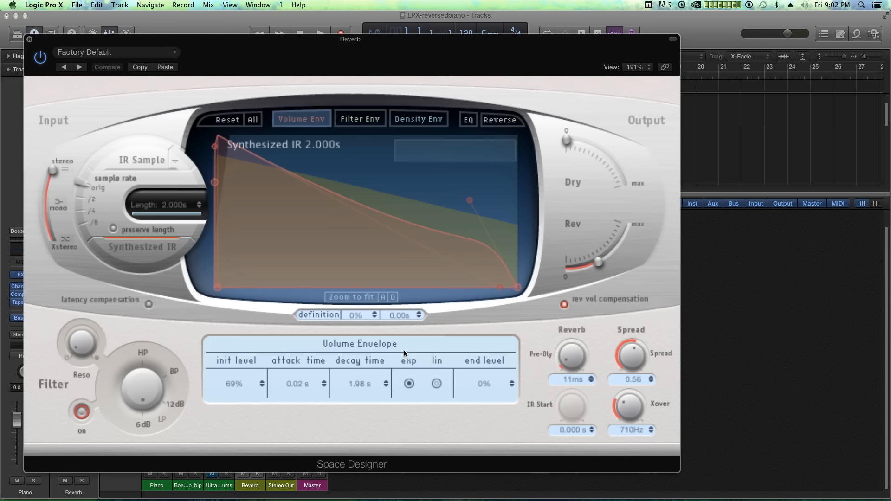
Step: Load the 04.2s Black Hole preset from the large warped spaces in Space Designer and adjust its Dry and Rev output levels
{"action": "left_click", "coordinate": [134, 53]}
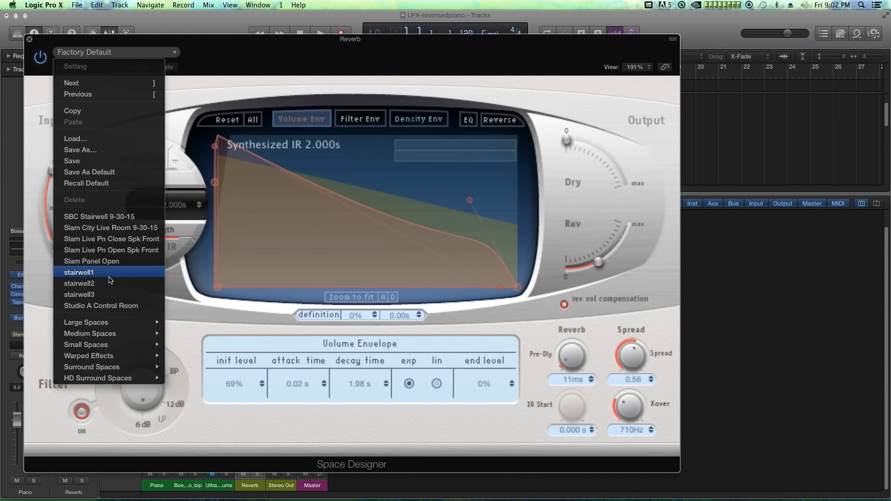
{"action": "mouse_move", "coordinate": [97, 323]}
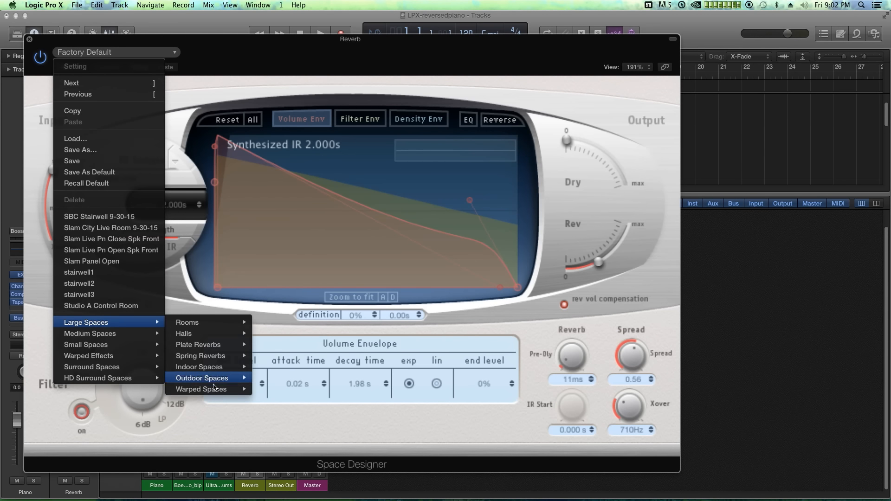
{"action": "mouse_move", "coordinate": [214, 389]}
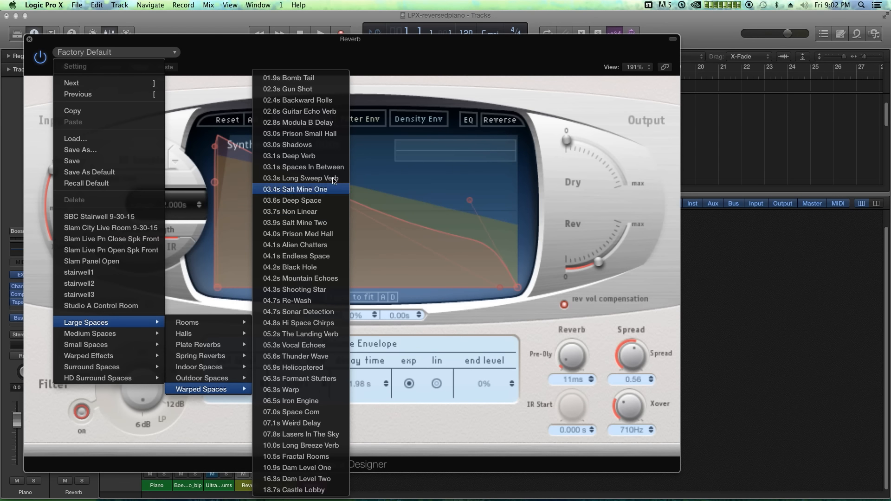
{"action": "left_click", "coordinate": [293, 268]}
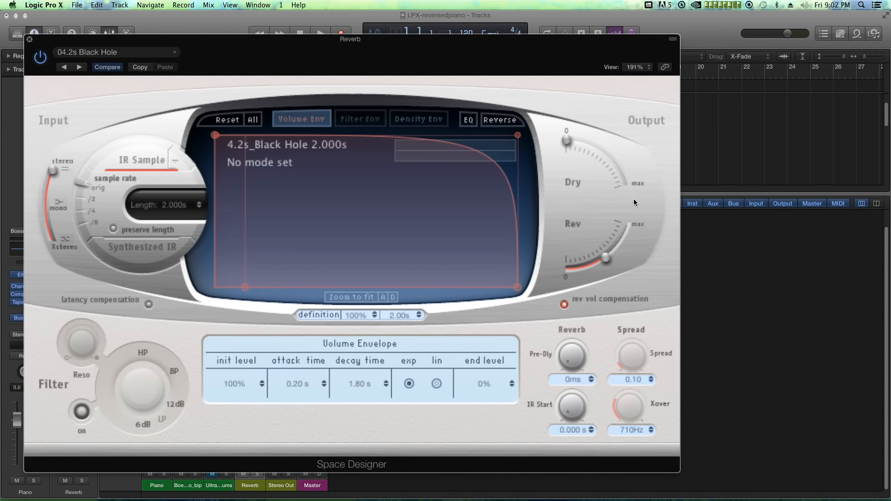
{"action": "left_click_drag", "start_coordinate": [616, 255], "coordinate": [609, 258]}
{"action": "left_click_drag", "start_coordinate": [575, 149], "coordinate": [520, 179]}
{"action": "left_click_drag", "start_coordinate": [626, 235], "coordinate": [617, 262]}
{"action": "left_click", "coordinate": [29, 39]}
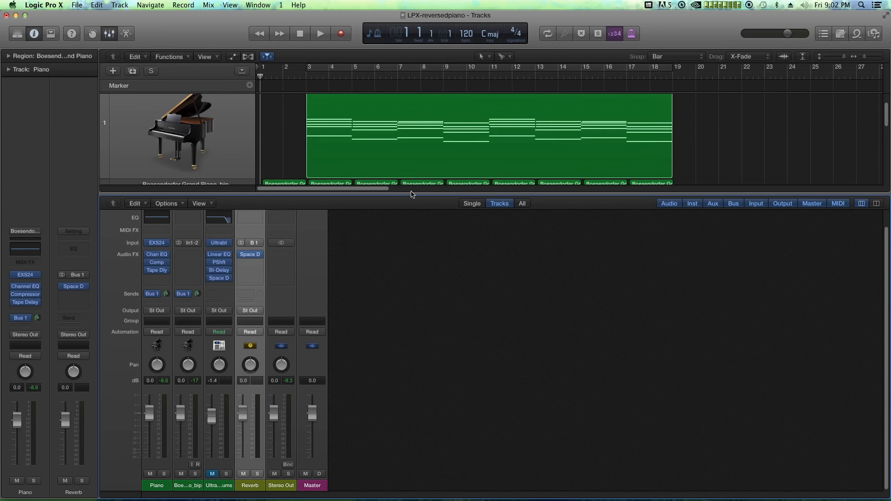
Step: Cycle the length of the Piano region and raise the reversed piano's Bus 1 send during playback
{"action": "key", "text": "super+u"}
{"action": "key", "text": "space"}
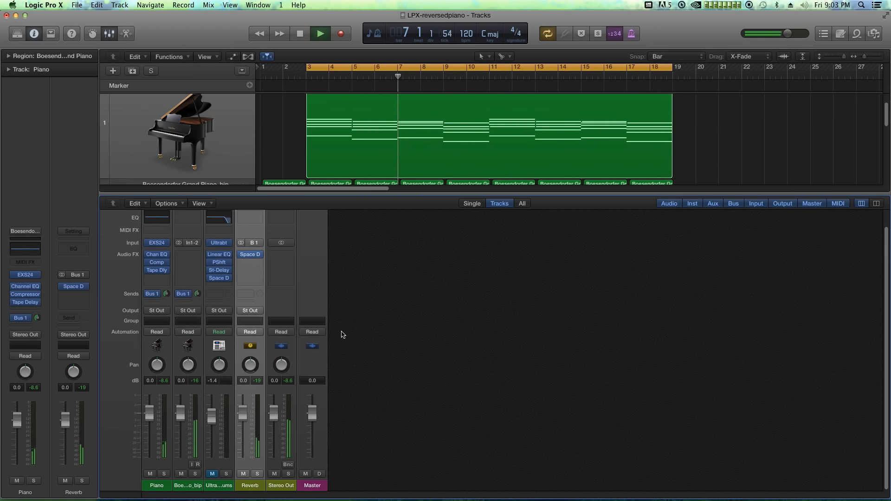
{"action": "left_click_drag", "start_coordinate": [198, 295], "coordinate": [201, 277]}
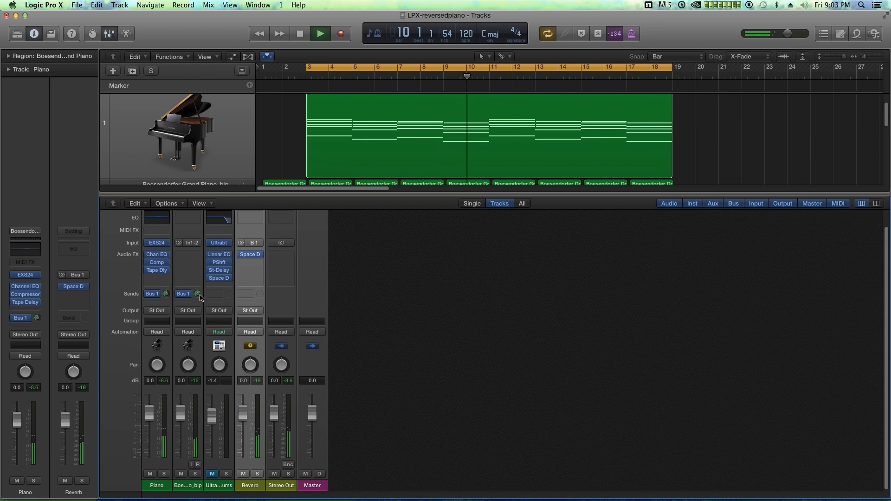
{"action": "key", "text": "space"}
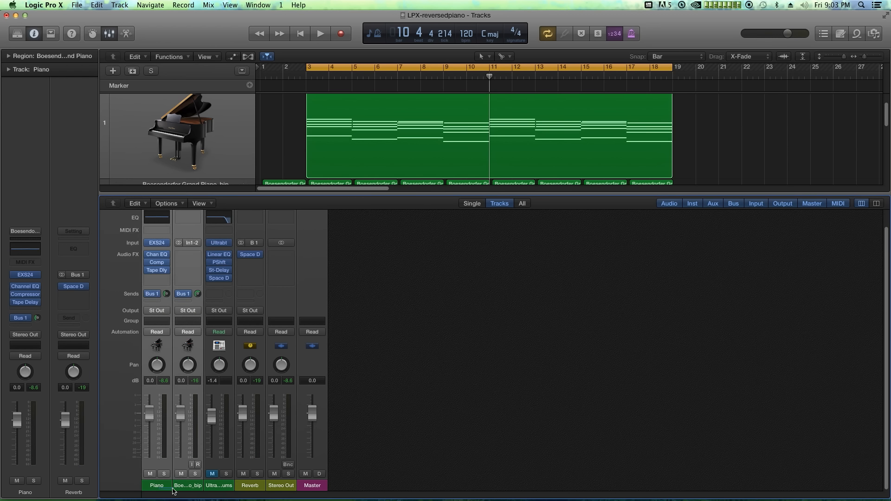
Step: Add a Bus 2 send to both the Piano and reversed piano channels
{"action": "left_click", "coordinate": [155, 301]}
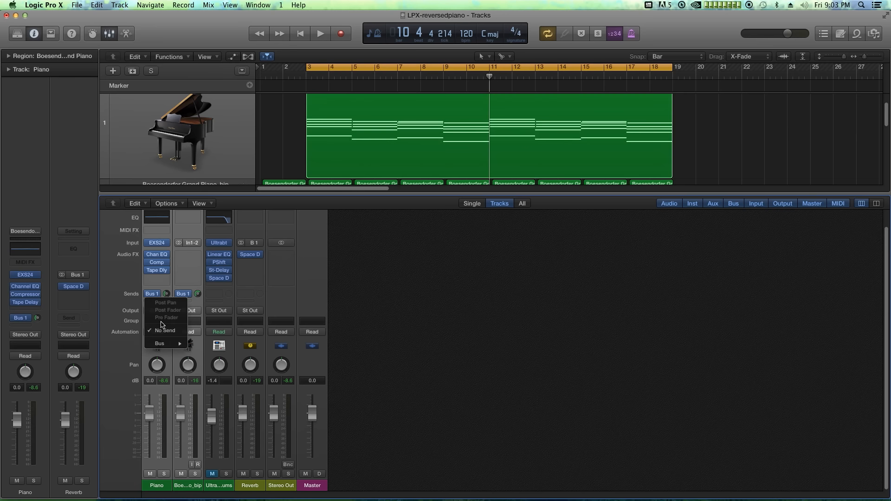
{"action": "mouse_move", "coordinate": [167, 344]}
{"action": "left_click", "coordinate": [205, 351]}
Step: Rename the new Bus 2 aux channel to Delay and insert the stereo Stereo Delay plug-in on it
{"action": "double_click", "coordinate": [283, 486]}
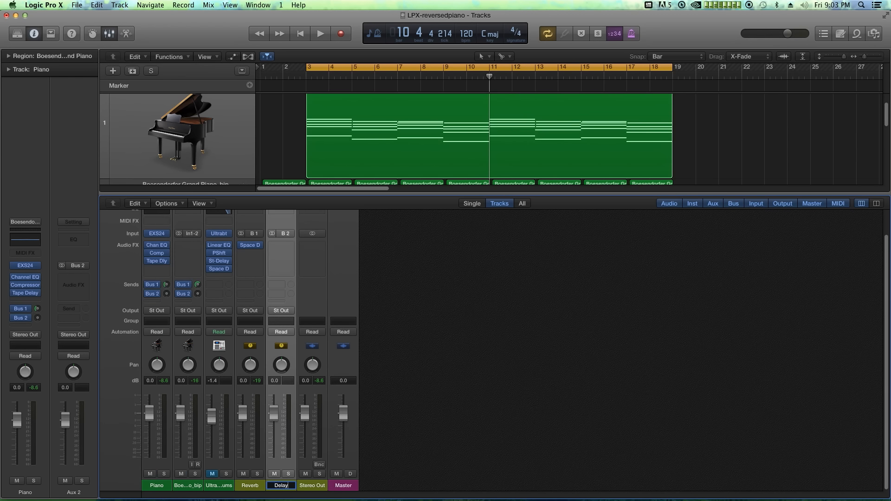
{"action": "left_click", "coordinate": [283, 247]}
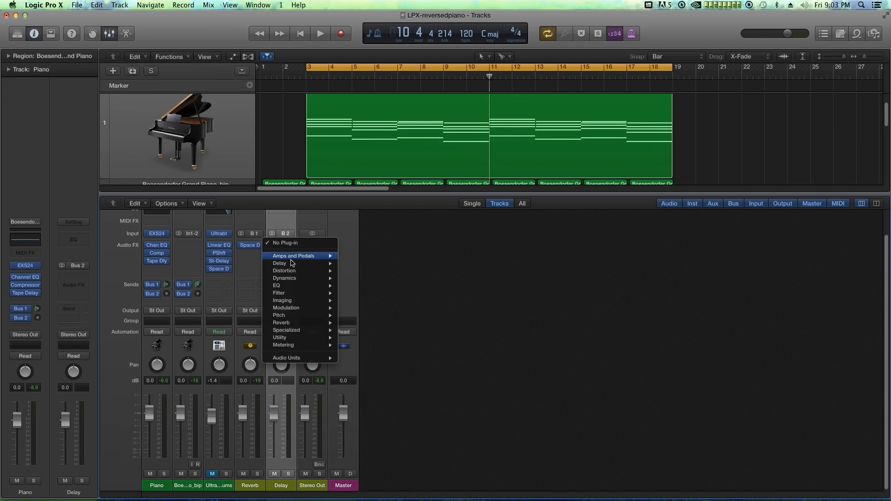
{"action": "mouse_move", "coordinate": [315, 263]}
{"action": "mouse_move", "coordinate": [385, 289]}
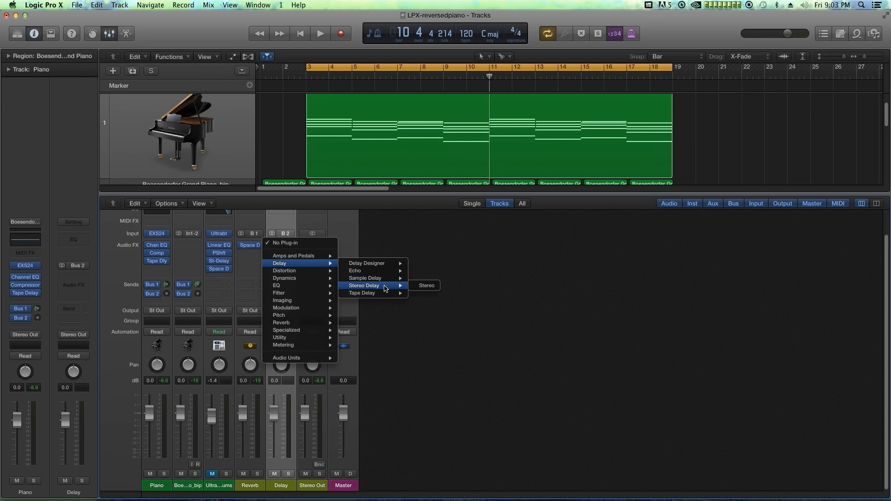
{"action": "left_click", "coordinate": [423, 285]}
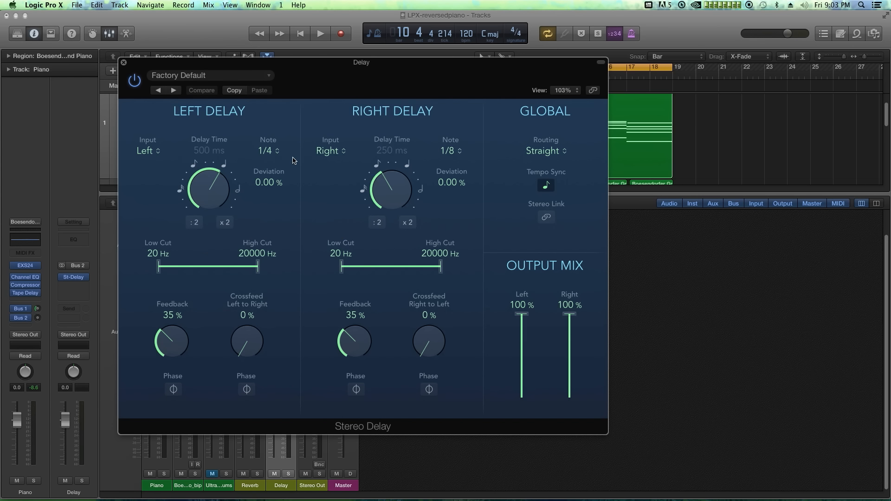
Step: Set Stereo Delay's right note to 1/2, its left cuts to 90 and 3700 Hz, and its right cuts to 76 and 7900 Hz
{"action": "left_click_drag", "start_coordinate": [392, 187], "coordinate": [412, 118]}
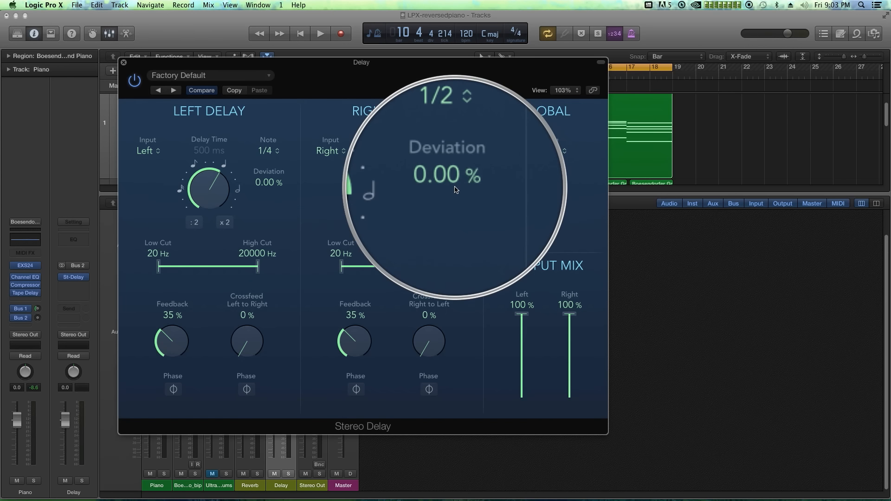
{"action": "left_click_drag", "start_coordinate": [442, 266], "coordinate": [428, 273]}
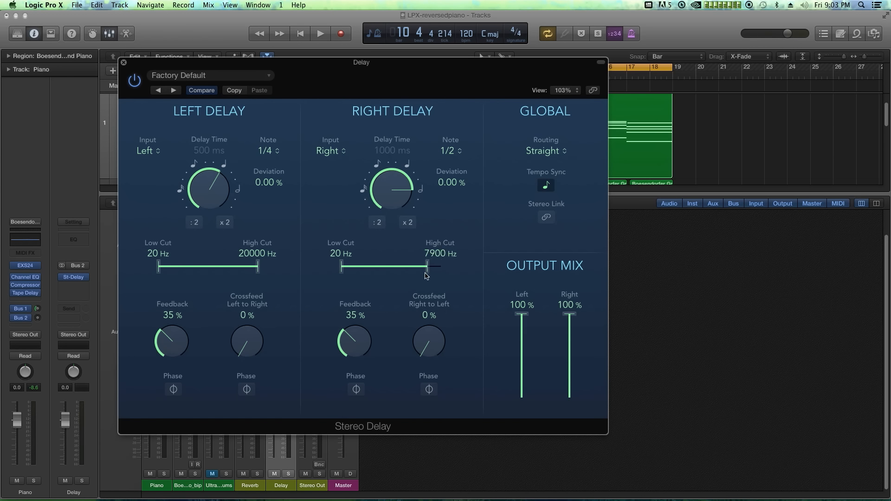
{"action": "left_click_drag", "start_coordinate": [251, 272], "coordinate": [241, 273]}
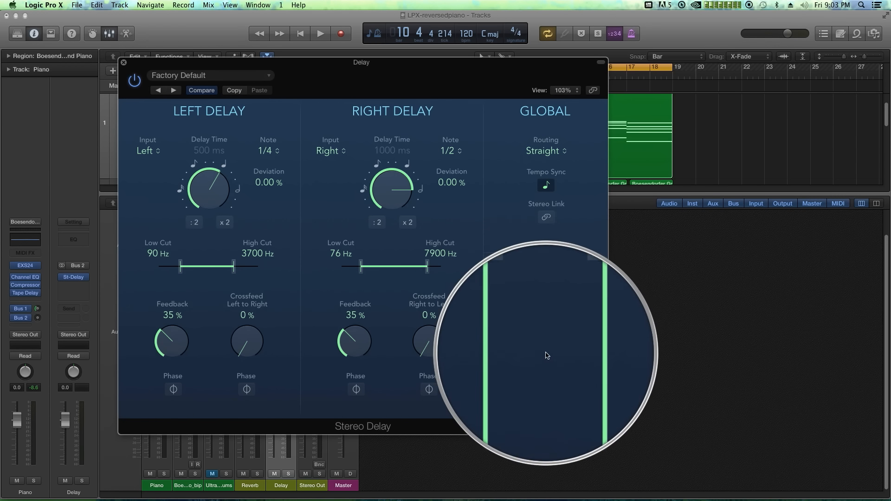
{"action": "left_click", "coordinate": [123, 62]}
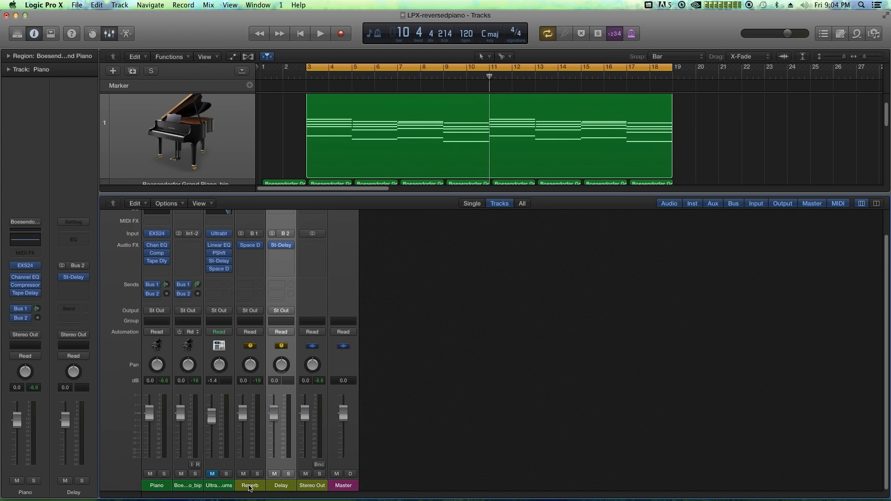
Step: Set the Bus 2 sends of both piano channels to -15.4 dB and lower the Reverb channel to -0.5 dB during playback
{"action": "left_click", "coordinate": [161, 485]}
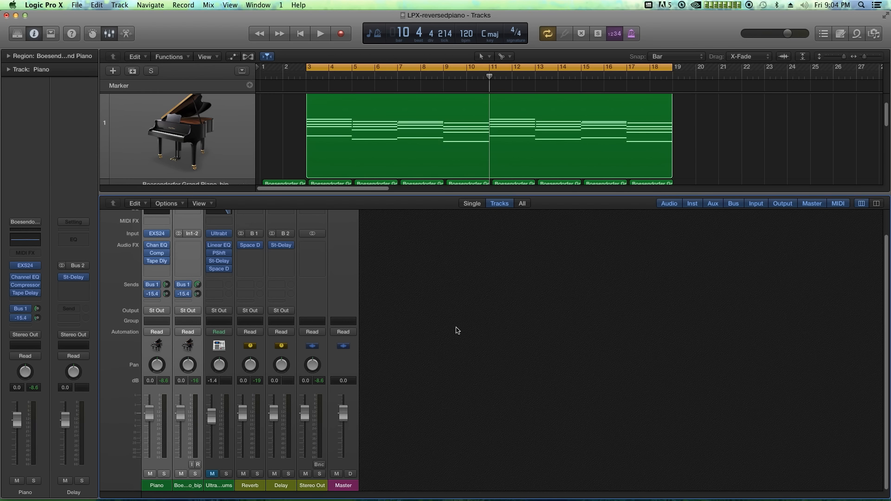
{"action": "key", "text": "space"}
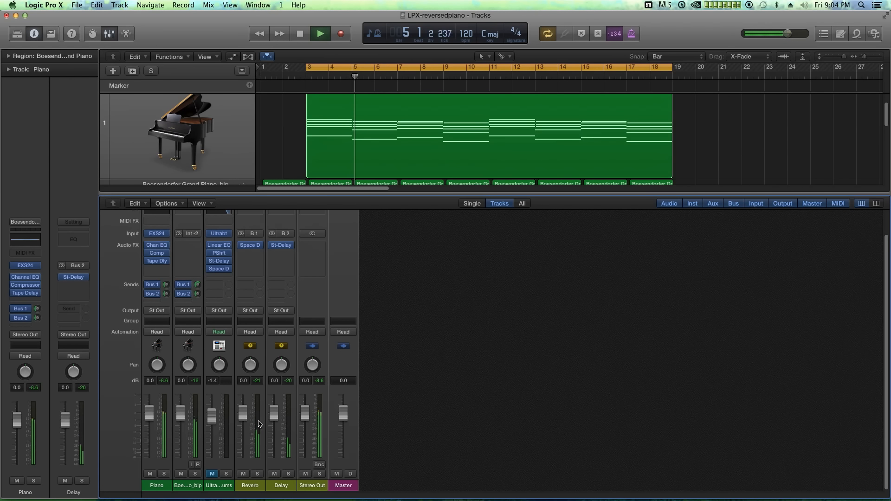
{"action": "left_click_drag", "start_coordinate": [243, 414], "coordinate": [243, 415]}
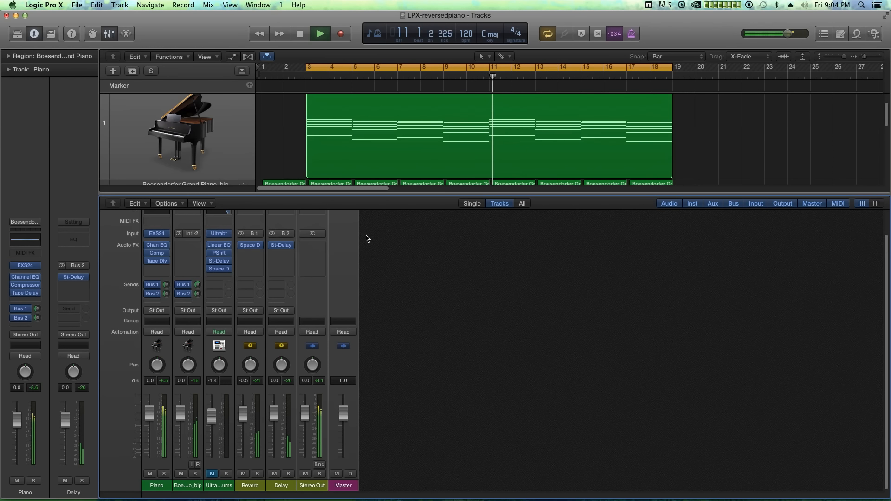
{"action": "key", "text": "space"}
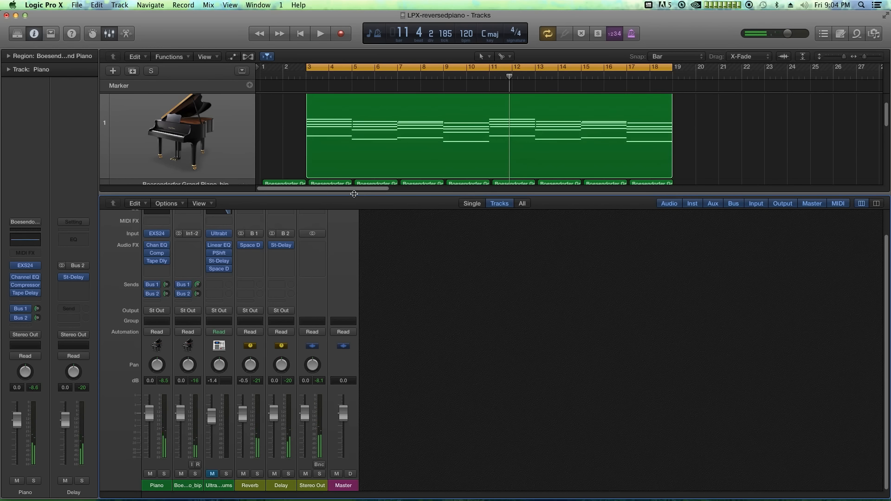
Step: Close the mixer, turn off record-enable on the Piano track and unmute the Ultrabeat Drums track
{"action": "key", "text": "x"}
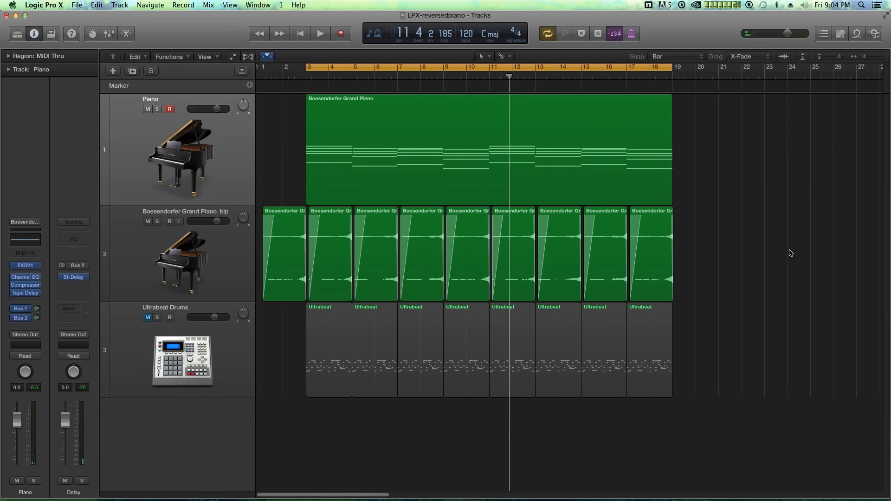
{"action": "left_click", "coordinate": [168, 109]}
{"action": "key", "text": "Return"}
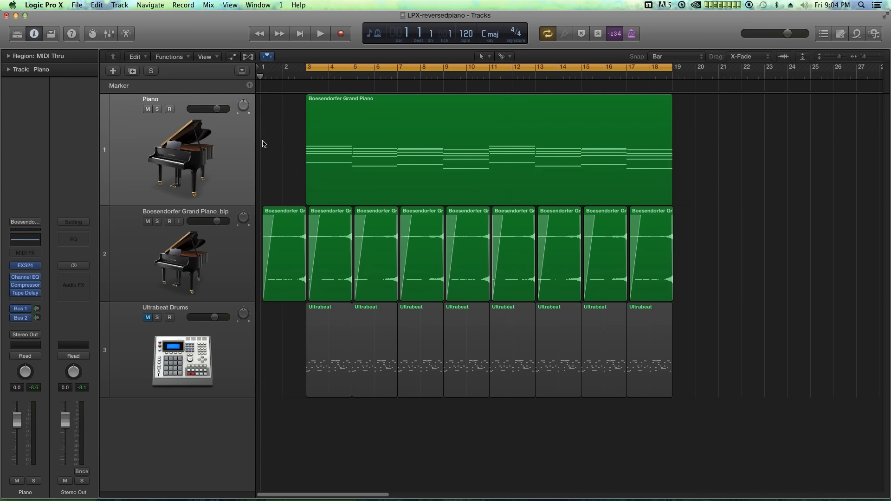
{"action": "left_click", "coordinate": [148, 318]}
{"action": "left_click_drag", "start_coordinate": [291, 333], "coordinate": [638, 345]}
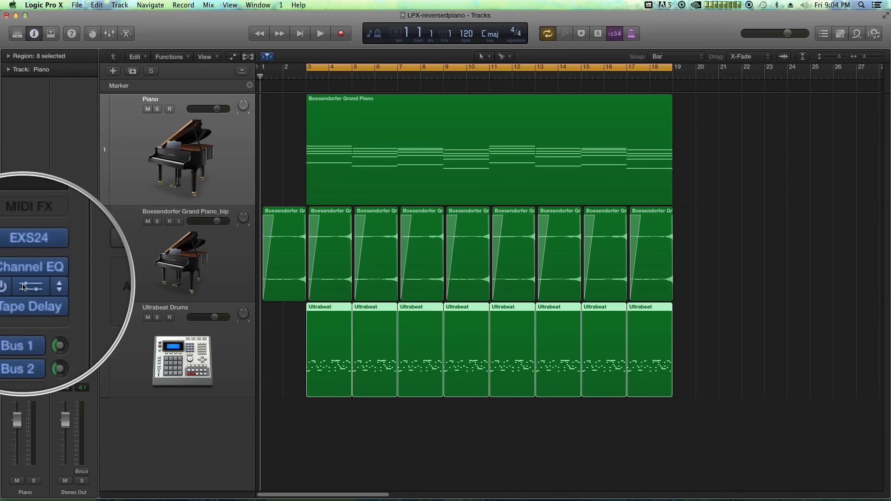
{"action": "left_click", "coordinate": [147, 342]}
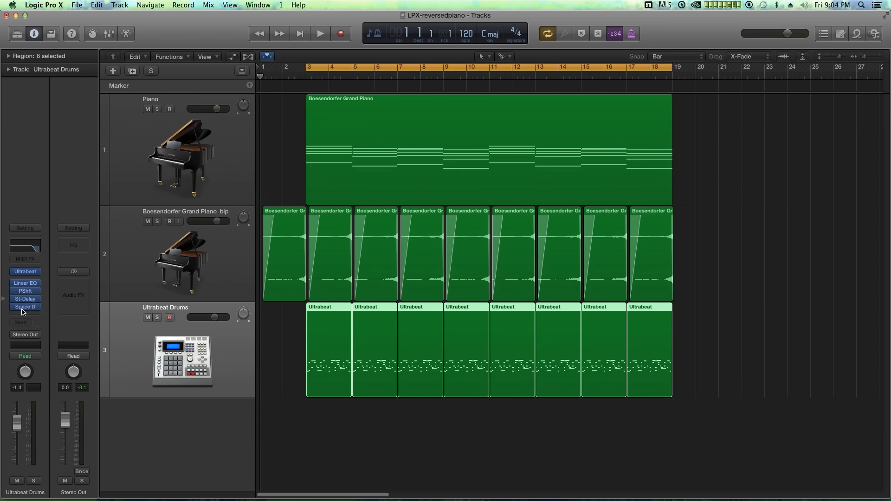
{"action": "left_click", "coordinate": [273, 330]}
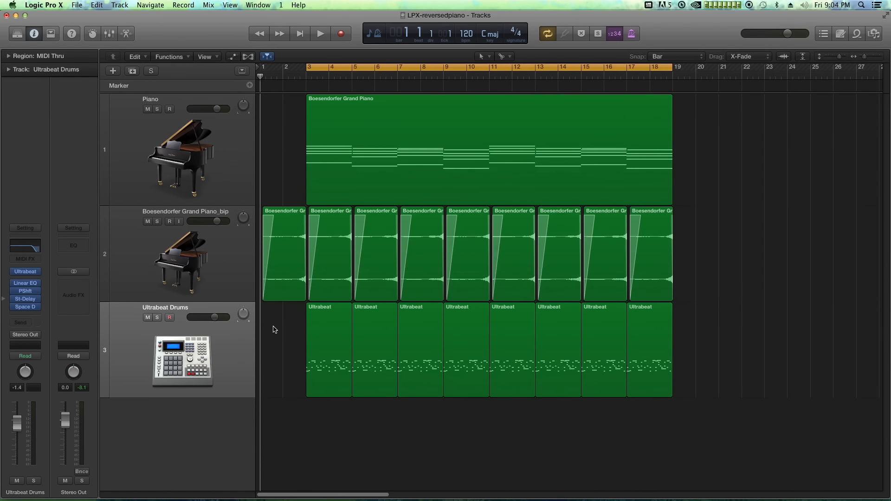
Step: Turn off cycle mode and the drum track's record-enable, and play the full arrangement from the beginning past bar 19
{"action": "key", "text": "space"}
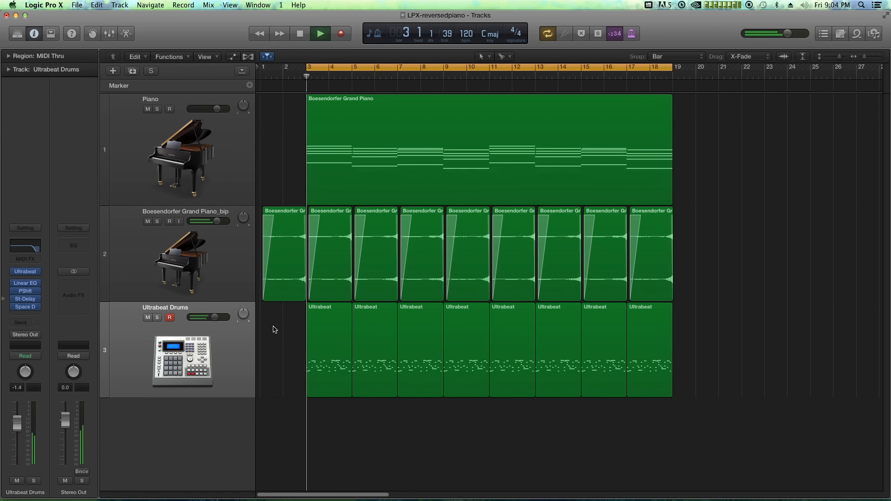
{"action": "key", "text": "c"}
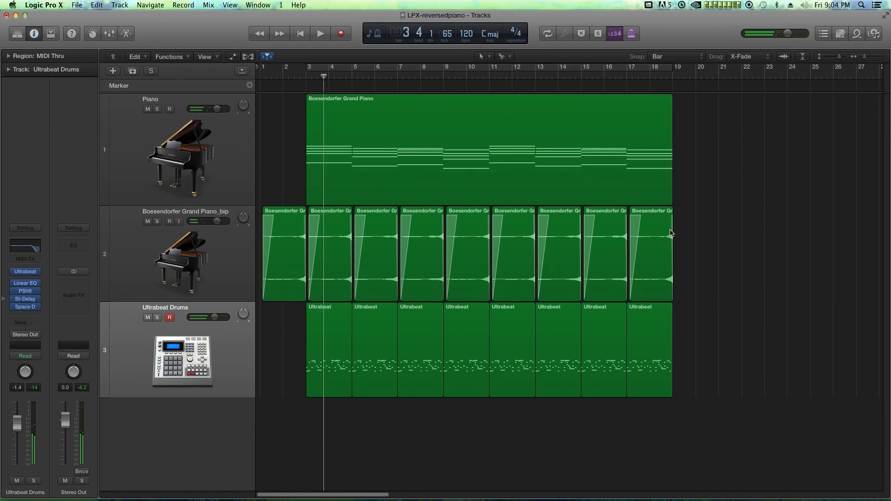
{"action": "key", "text": "Return"}
{"action": "key", "text": "space"}
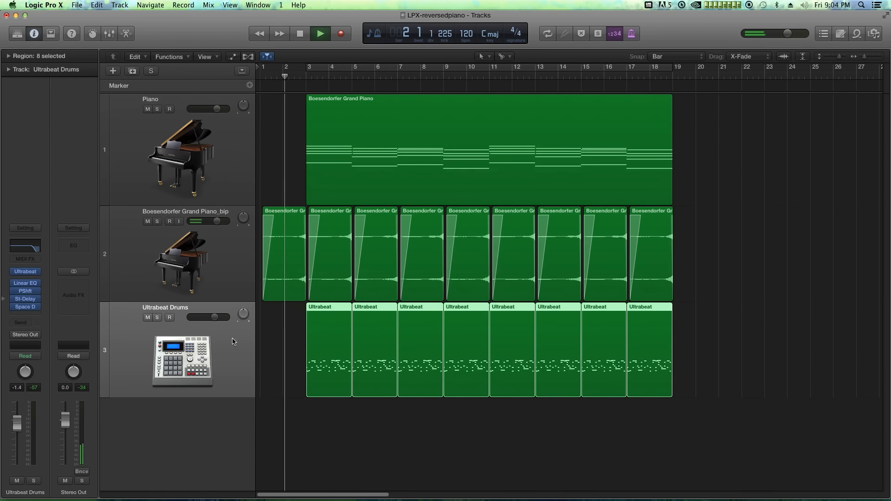
{"action": "left_click", "coordinate": [170, 318]}
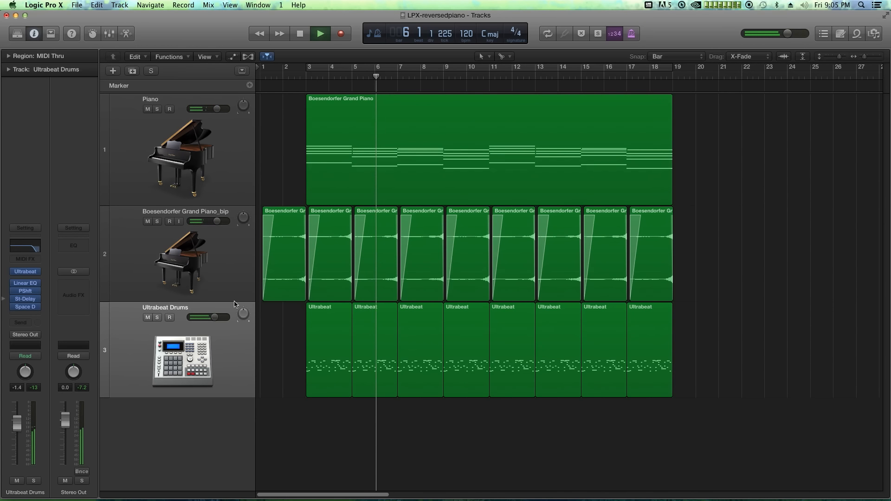
{"action": "left_click", "coordinate": [208, 272]}
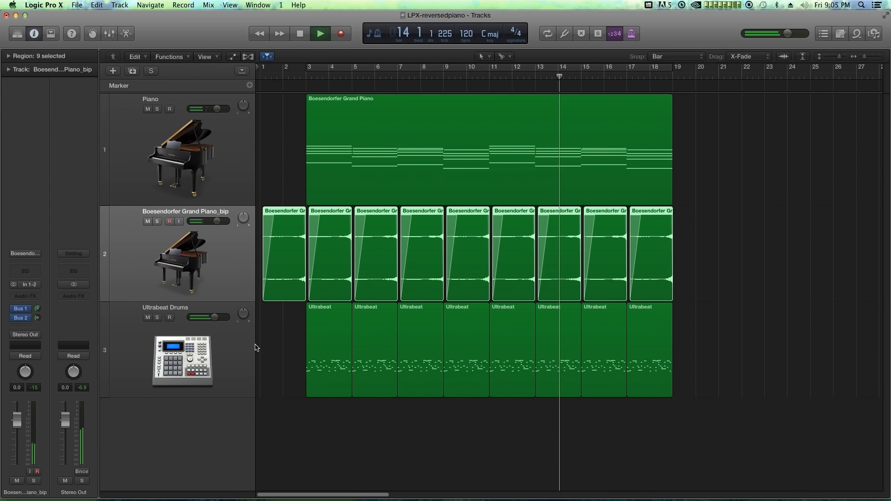
{"action": "left_click", "coordinate": [751, 226]}
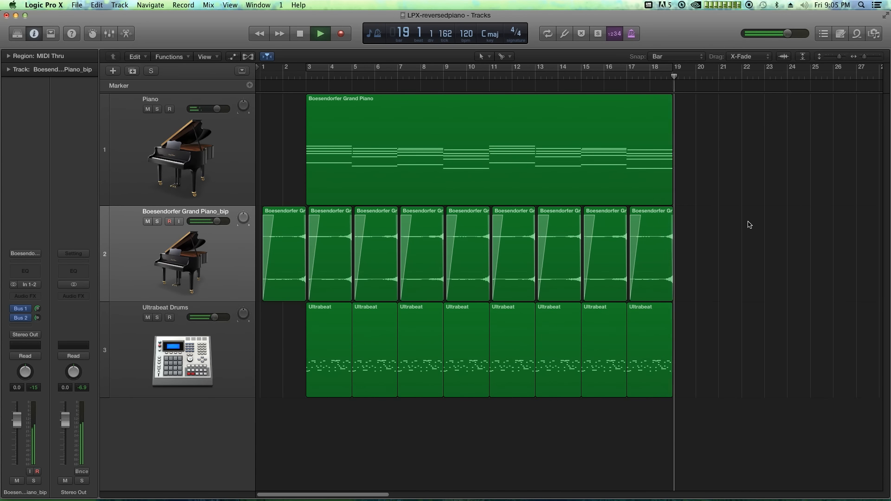
{"action": "key", "text": "space"}
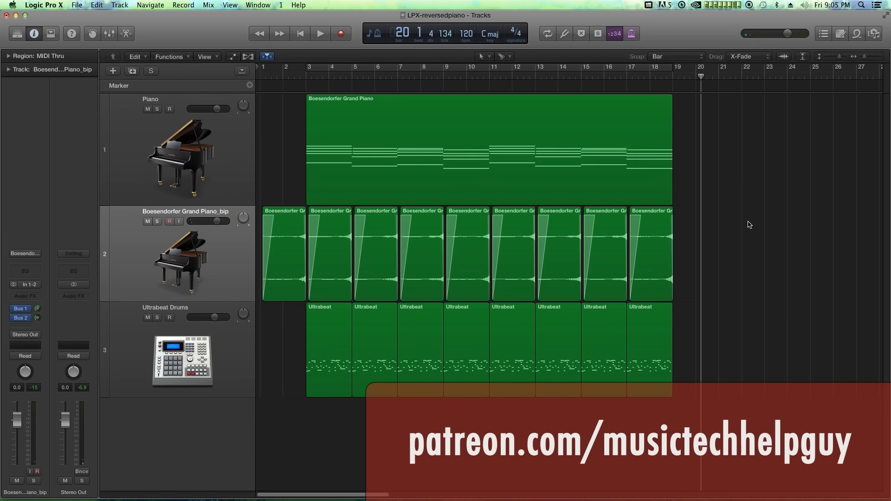
Step: Examine the waveform of the first reversed piano region in the audio file editor
{"action": "left_click_drag", "start_coordinate": [741, 239], "coordinate": [284, 240]}
{"action": "double_click", "coordinate": [280, 227]}
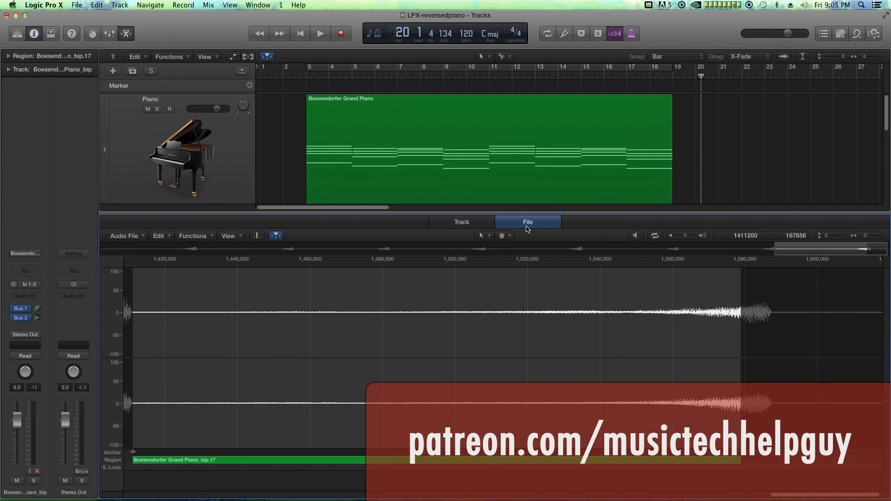
{"action": "key", "text": "e"}
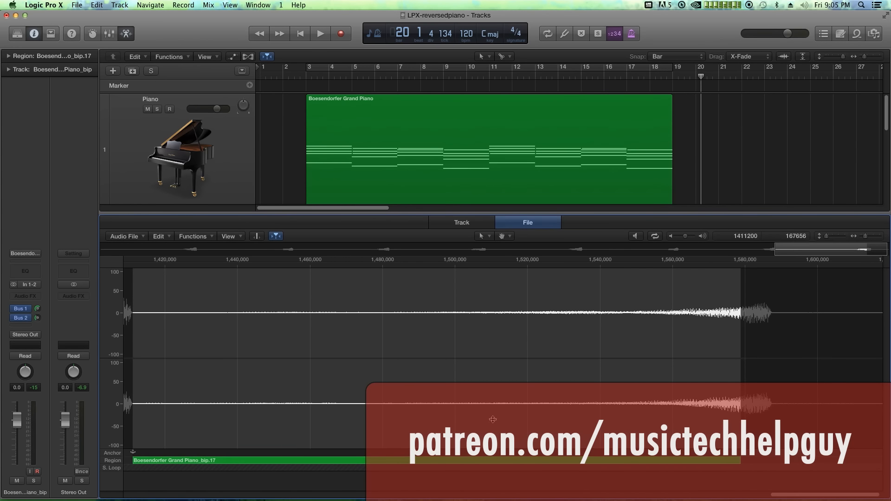